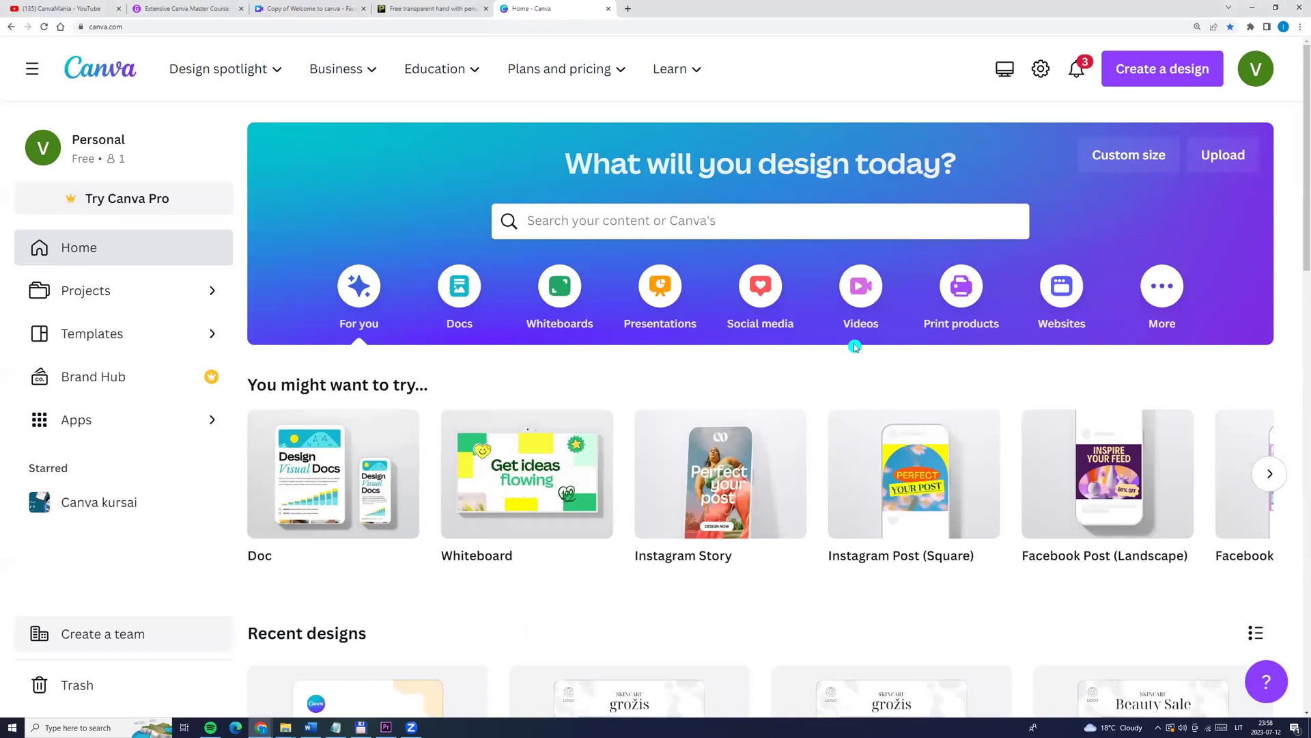
# Step: Create a blank 1080 × 1080 px Facebook Video design from the Videos formats
pyautogui.click(854, 345)
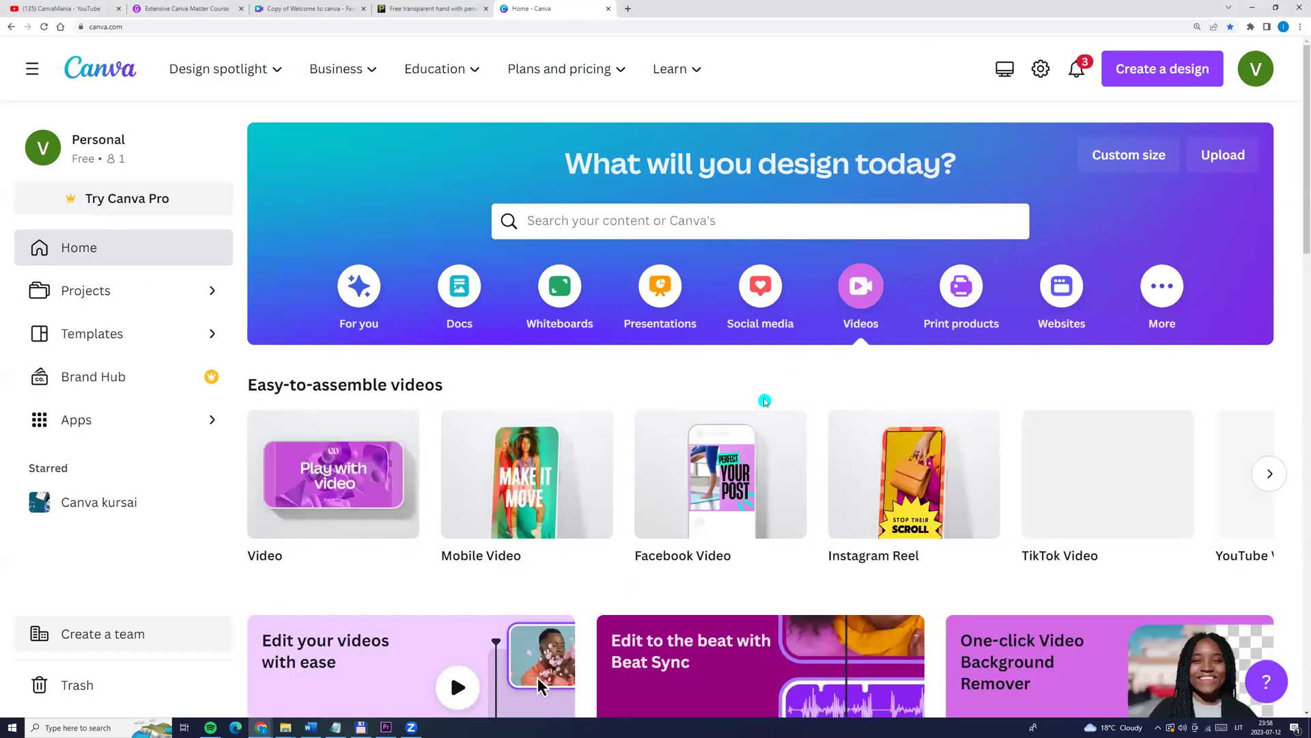
pyautogui.moveTo(672, 543)
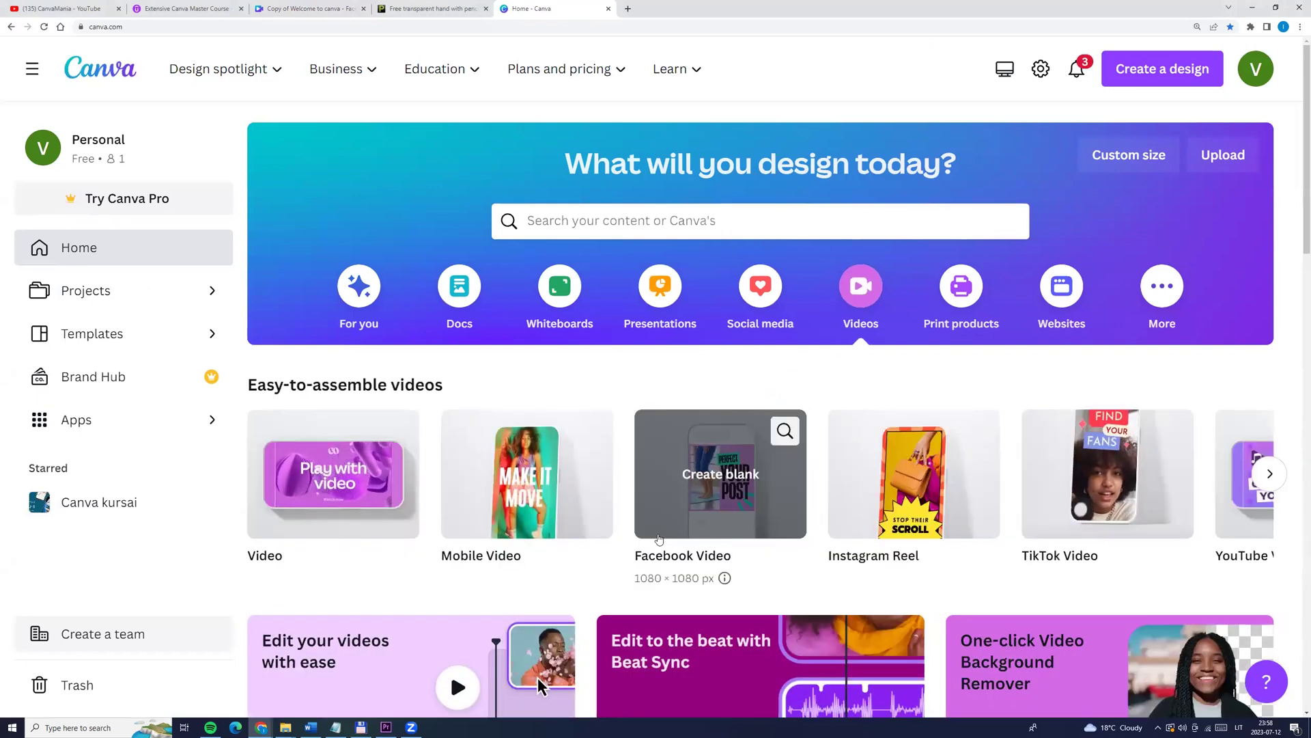
pyautogui.click(659, 537)
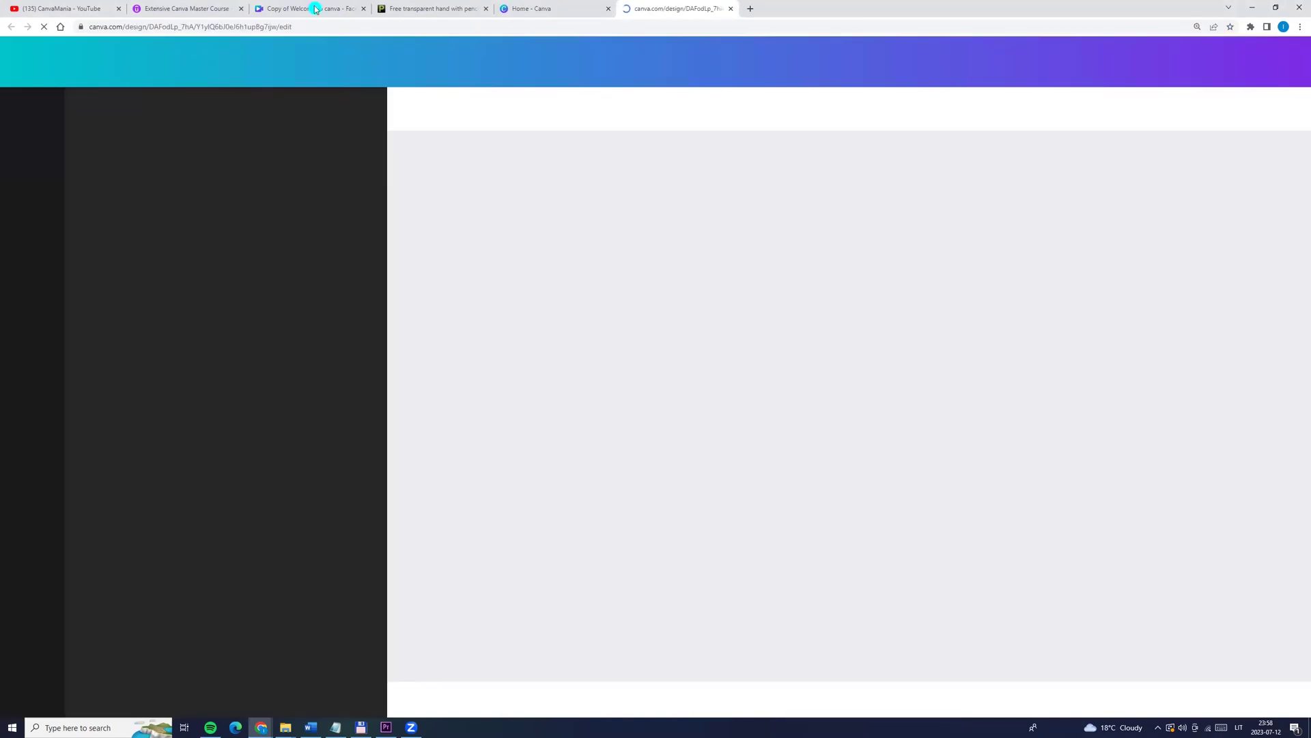
# Step: Close the older design tab and add a heading reading 'Welcome to Canva'
pyautogui.middleClick(316, 9)
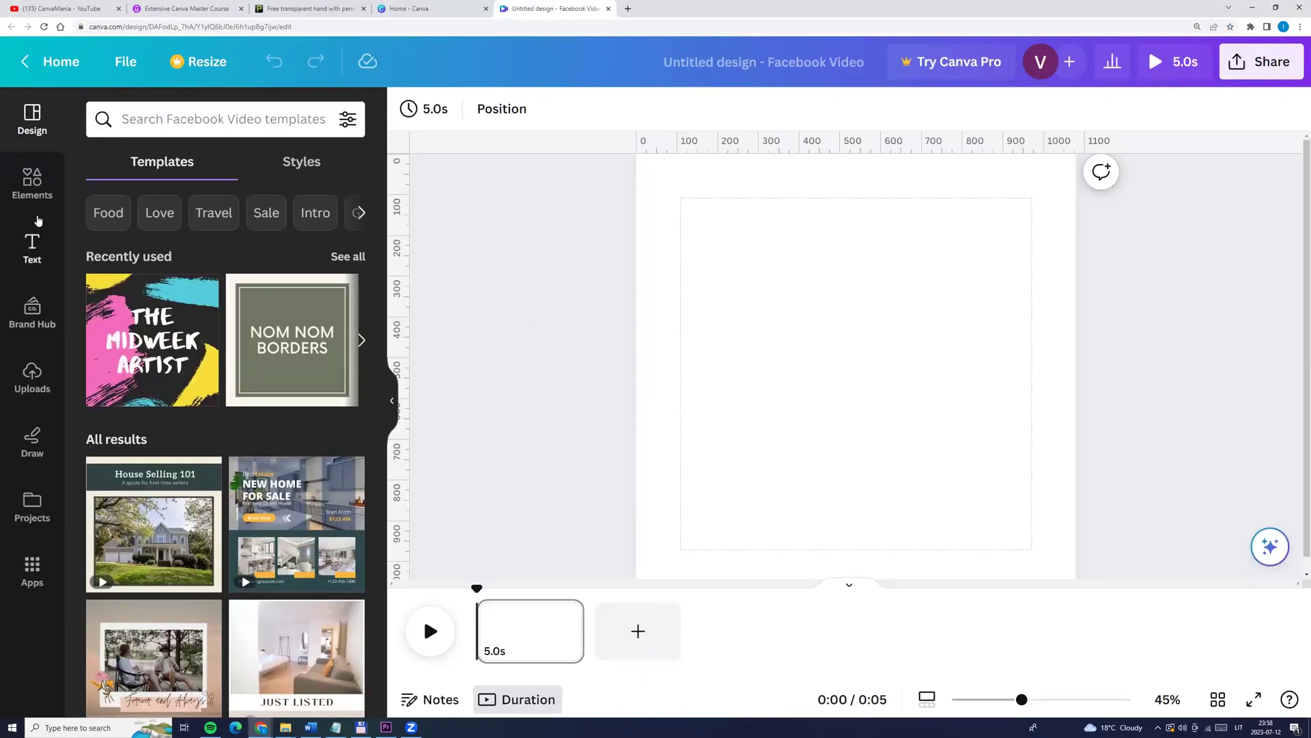
pyautogui.click(31, 242)
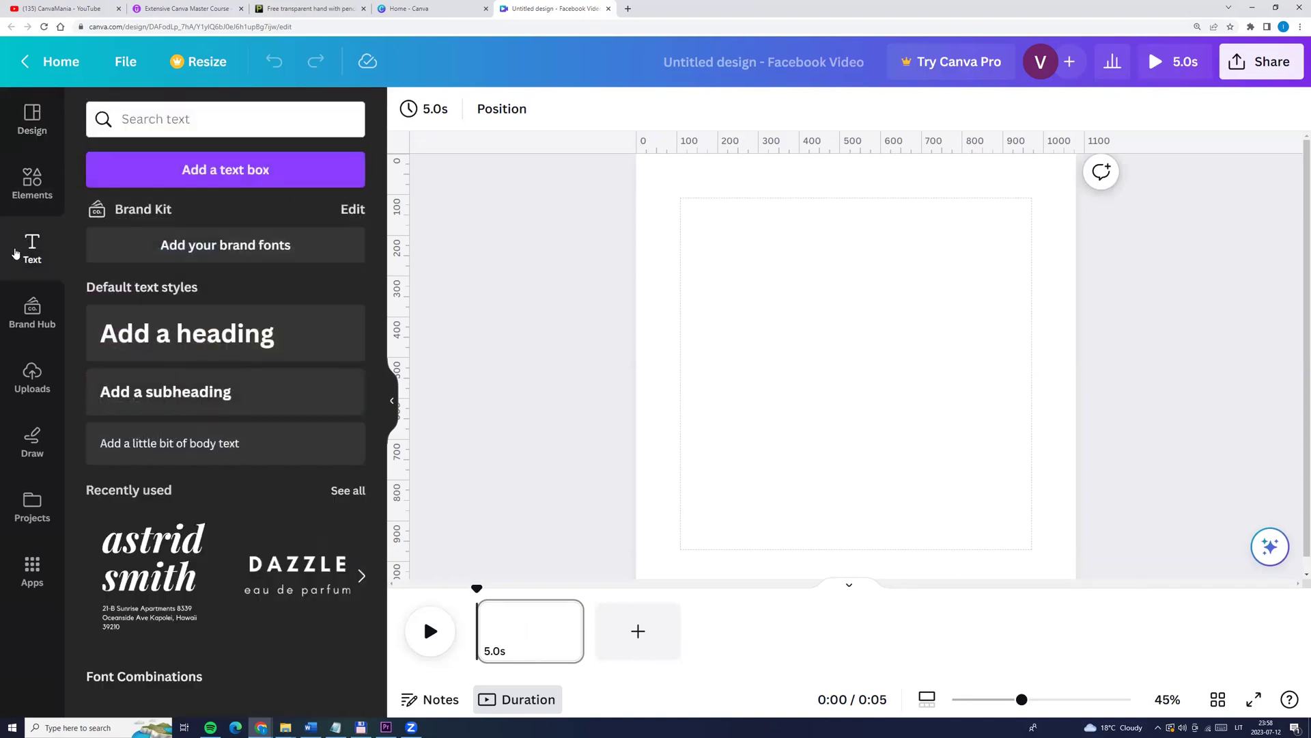
pyautogui.click(179, 330)
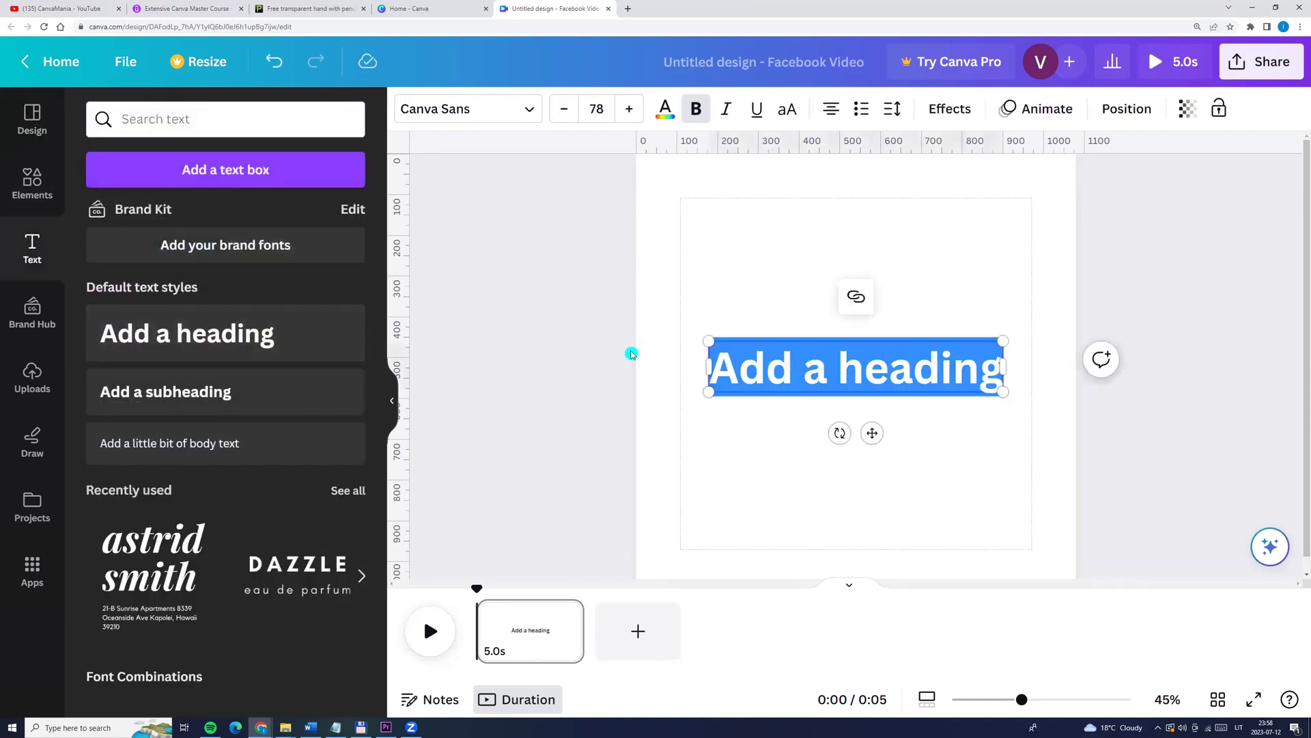
pyautogui.hotkey('ctrl', 'u')
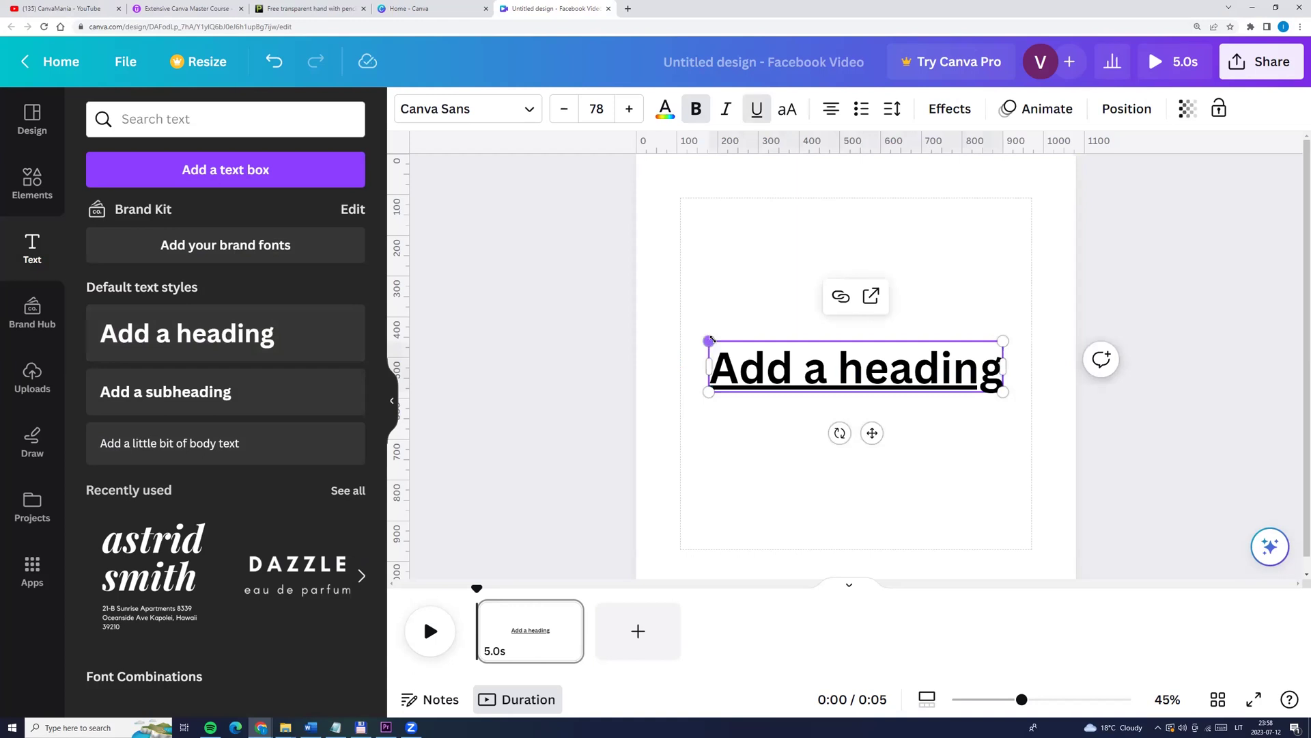
pyautogui.hotkey('ctrl', 'a')
pyautogui.write('Welcome')
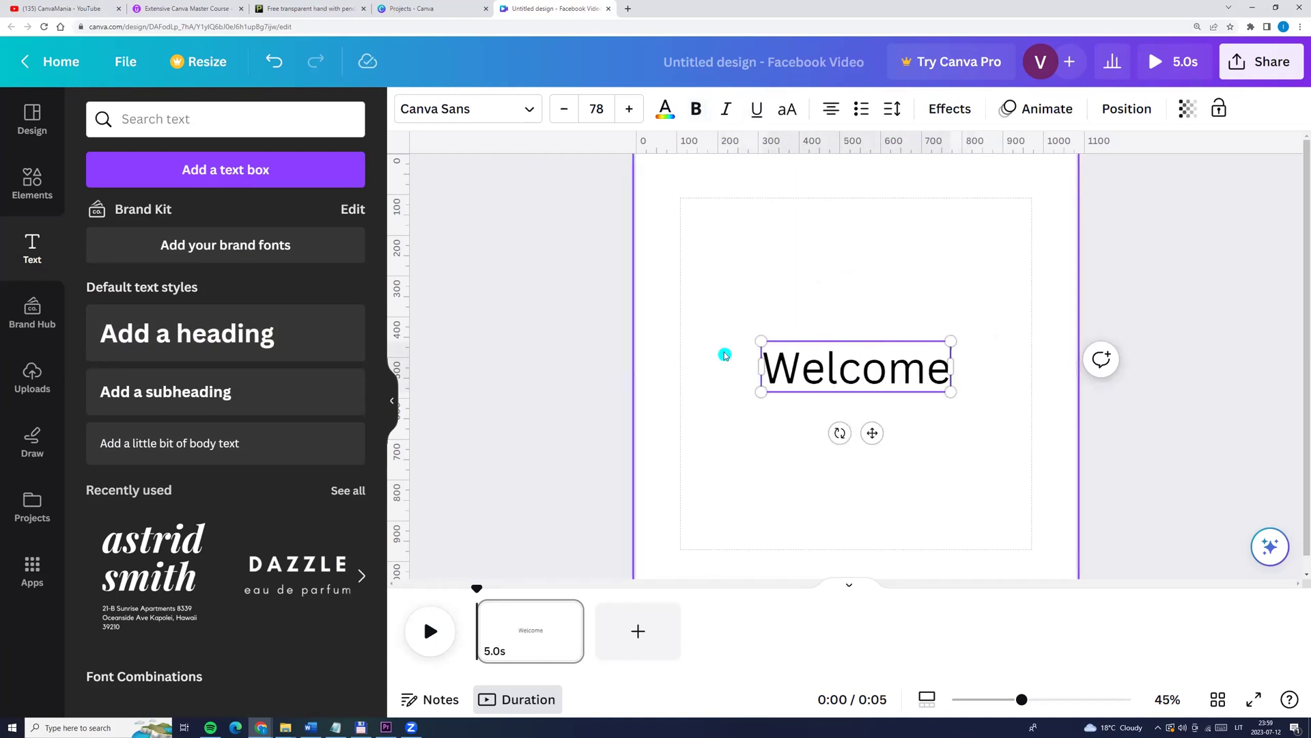
pyautogui.write(' to Ca')
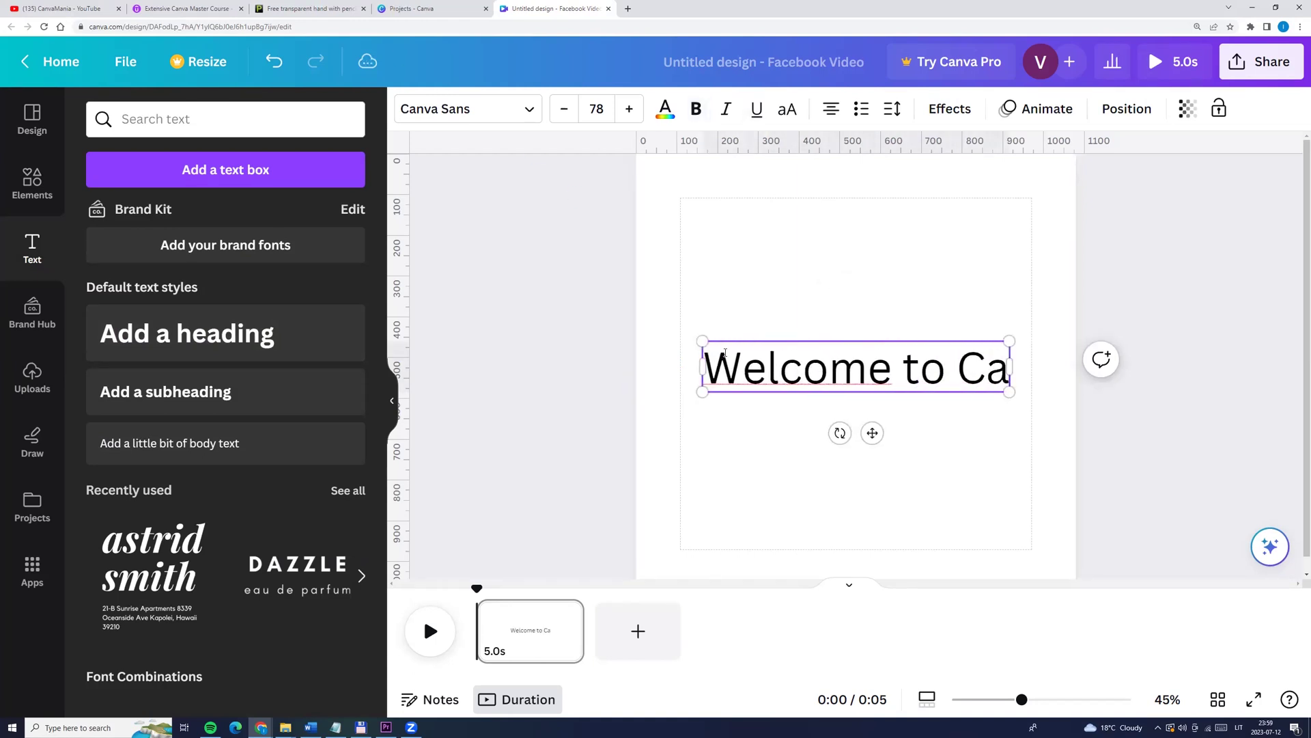
pyautogui.write('nva')
pyautogui.hotkey('ctrl', 'a')
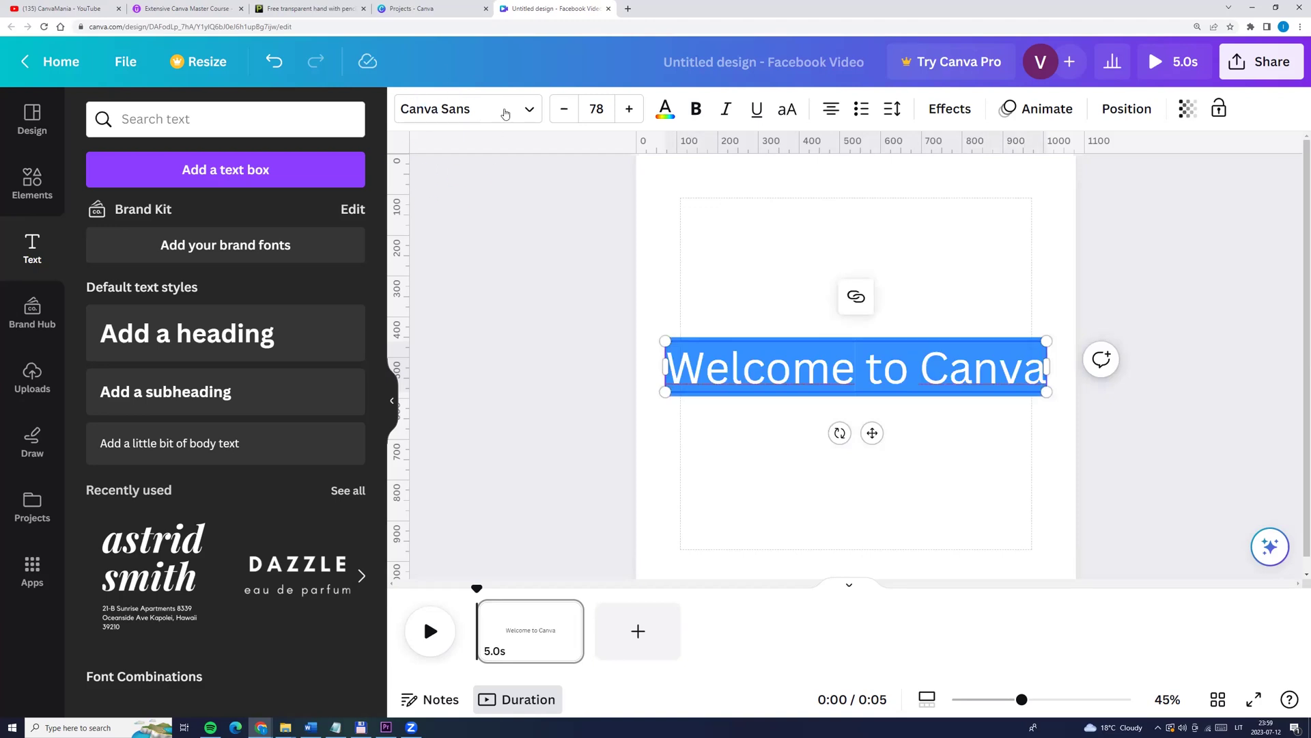
# Step: Change the heading's font to Apricots
pyautogui.click(444, 115)
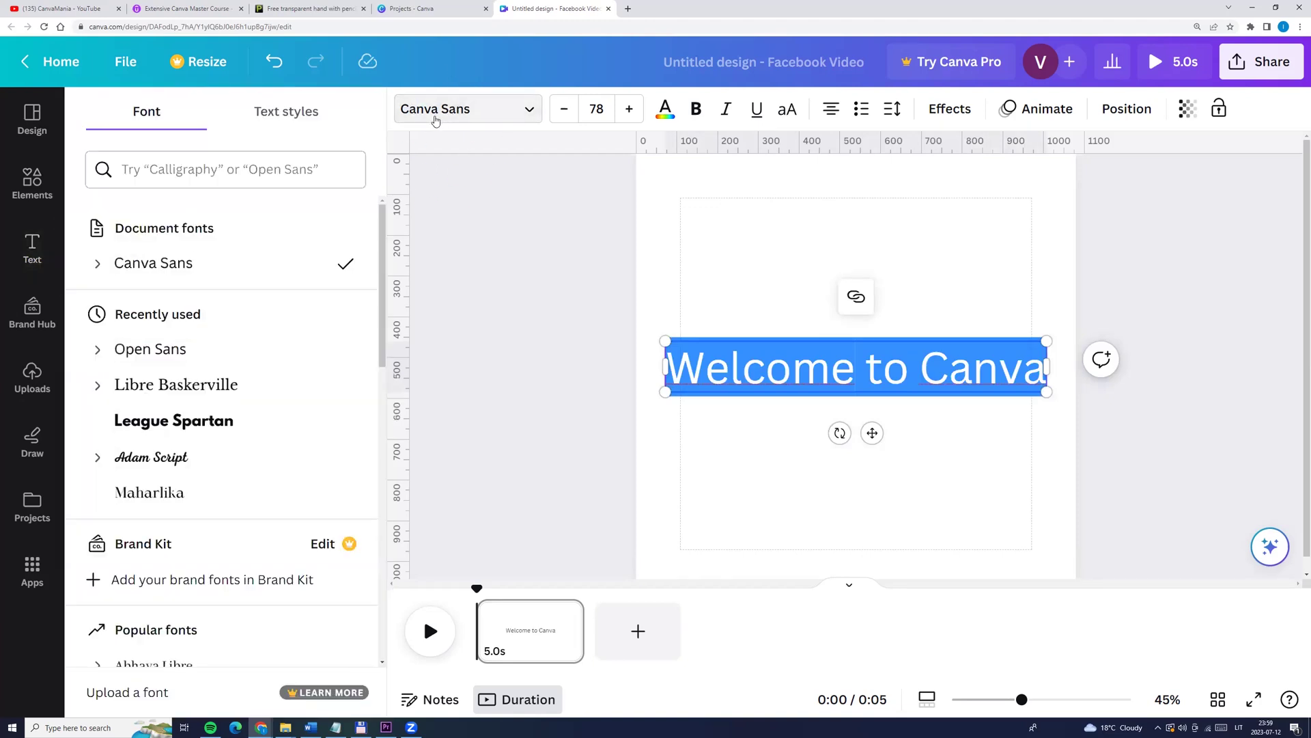
pyautogui.click(267, 169)
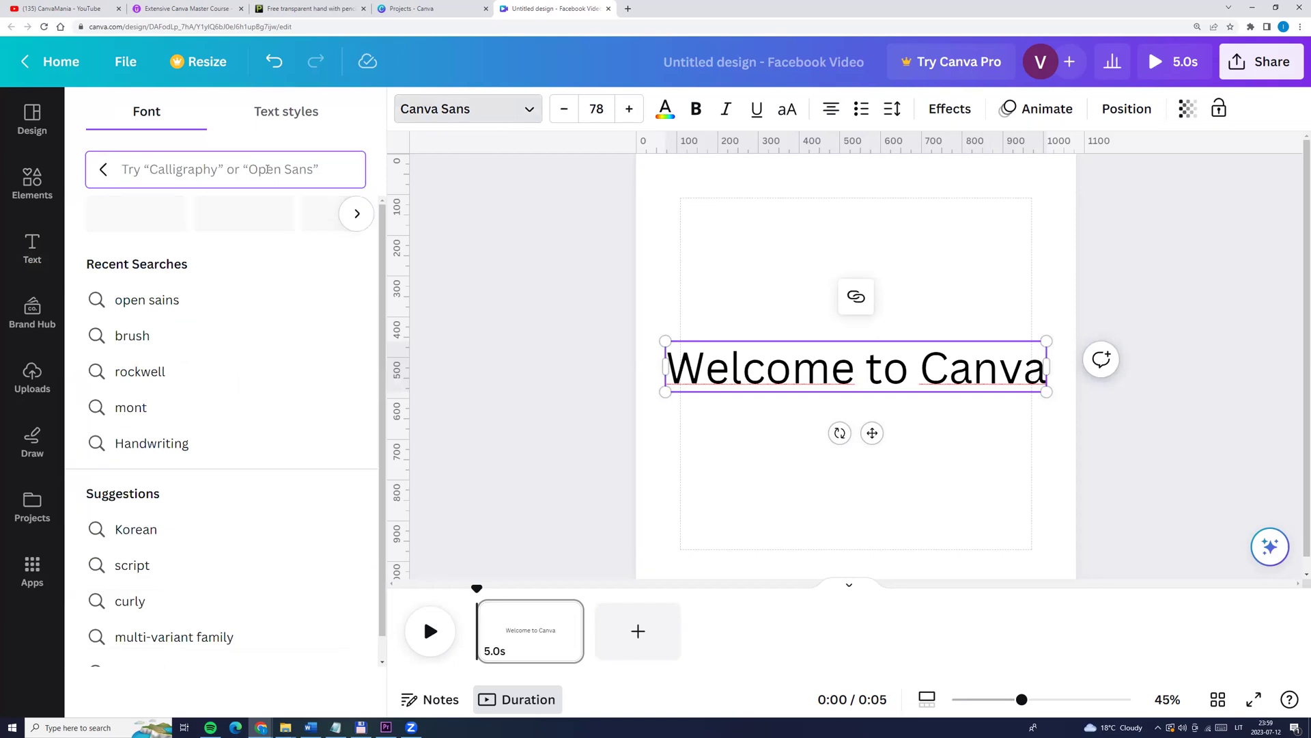
pyautogui.write('apri')
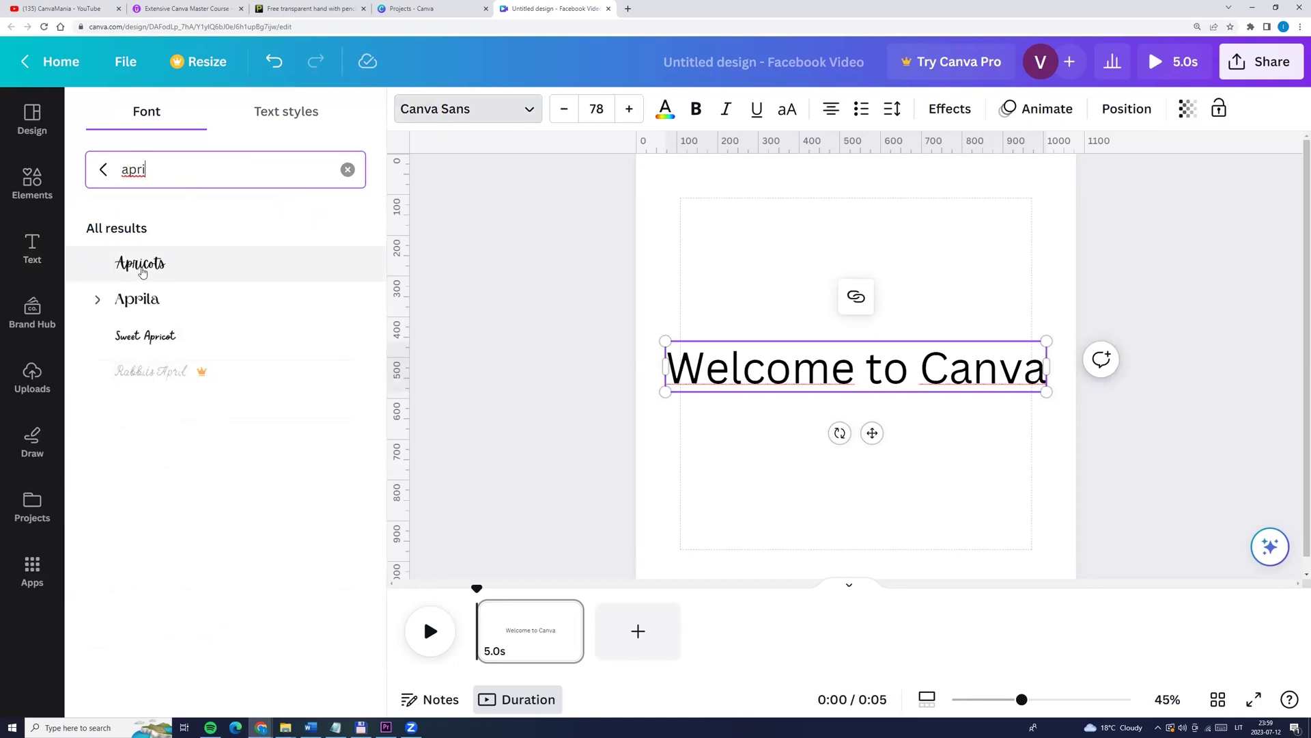
pyautogui.click(142, 267)
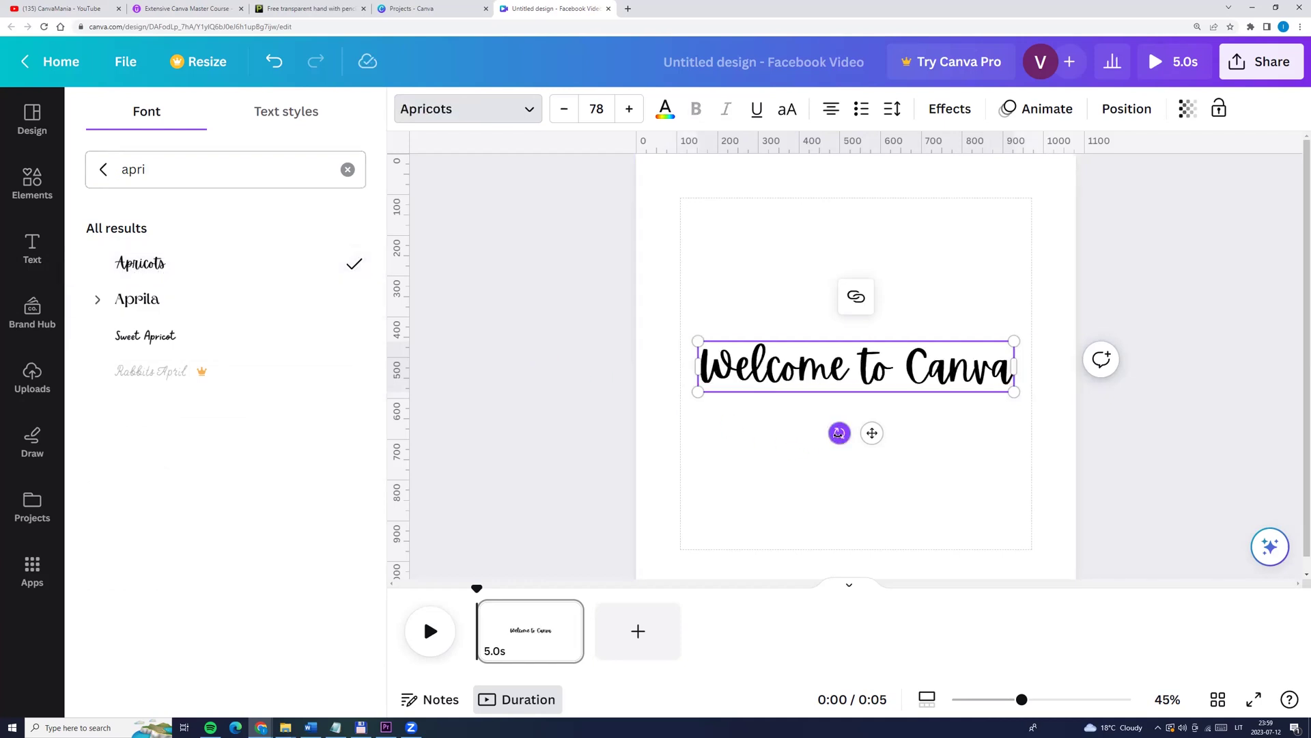
# Step: Tilt the heading about -8°, enlarge it to size 85, and fit it on one line near centre
pyautogui.moveTo(839, 433); pyautogui.dragTo(845, 437)
pyautogui.click(628, 110)
pyautogui.click(628, 109)
pyautogui.click(627, 109)
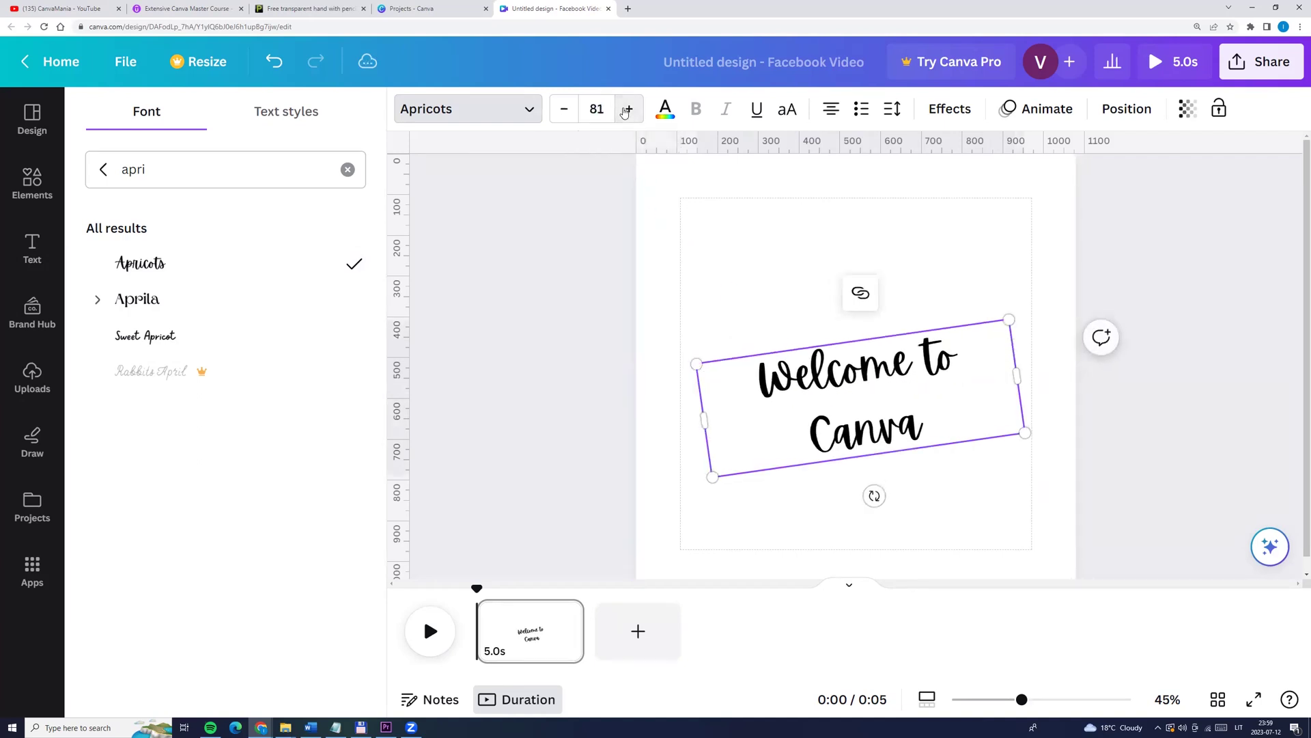
pyautogui.click(627, 109)
pyautogui.click(627, 110)
pyautogui.click(627, 109)
pyautogui.click(627, 110)
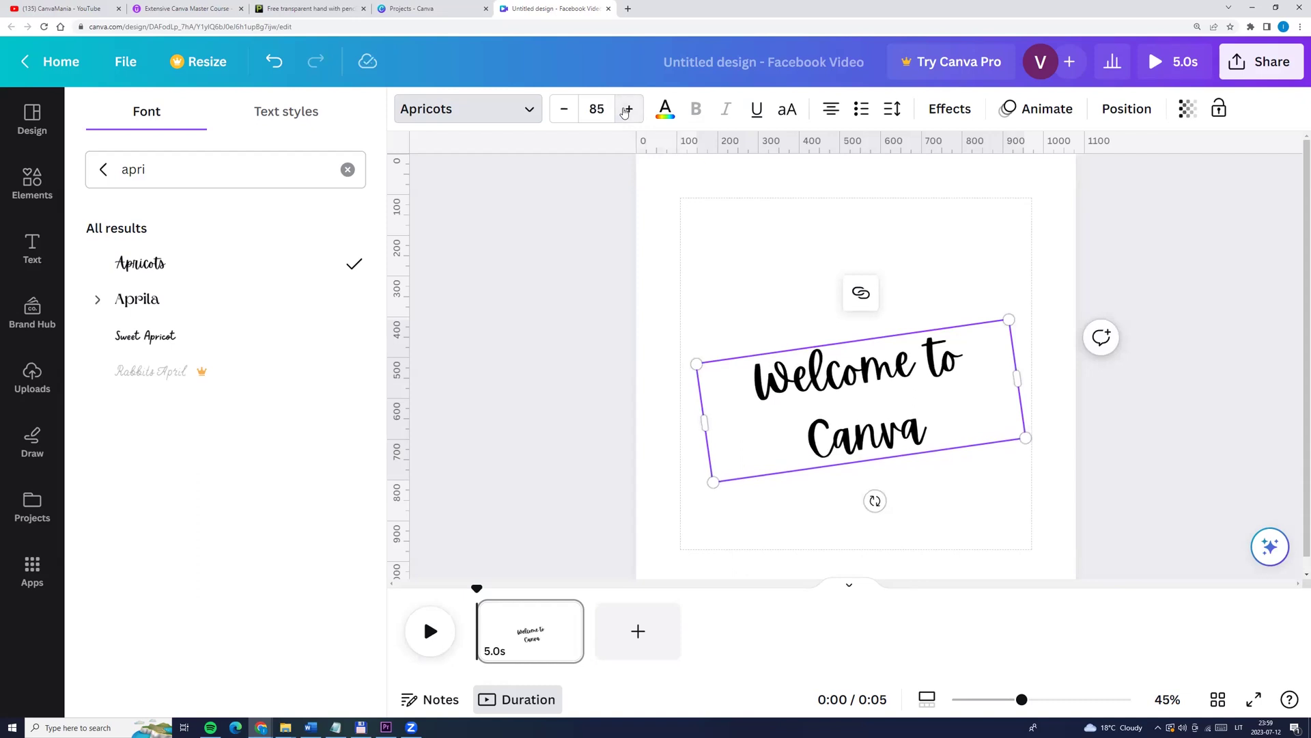
pyautogui.moveTo(1017, 377); pyautogui.dragTo(1074, 338)
pyautogui.moveTo(899, 425); pyautogui.dragTo(882, 406)
pyautogui.click(610, 394)
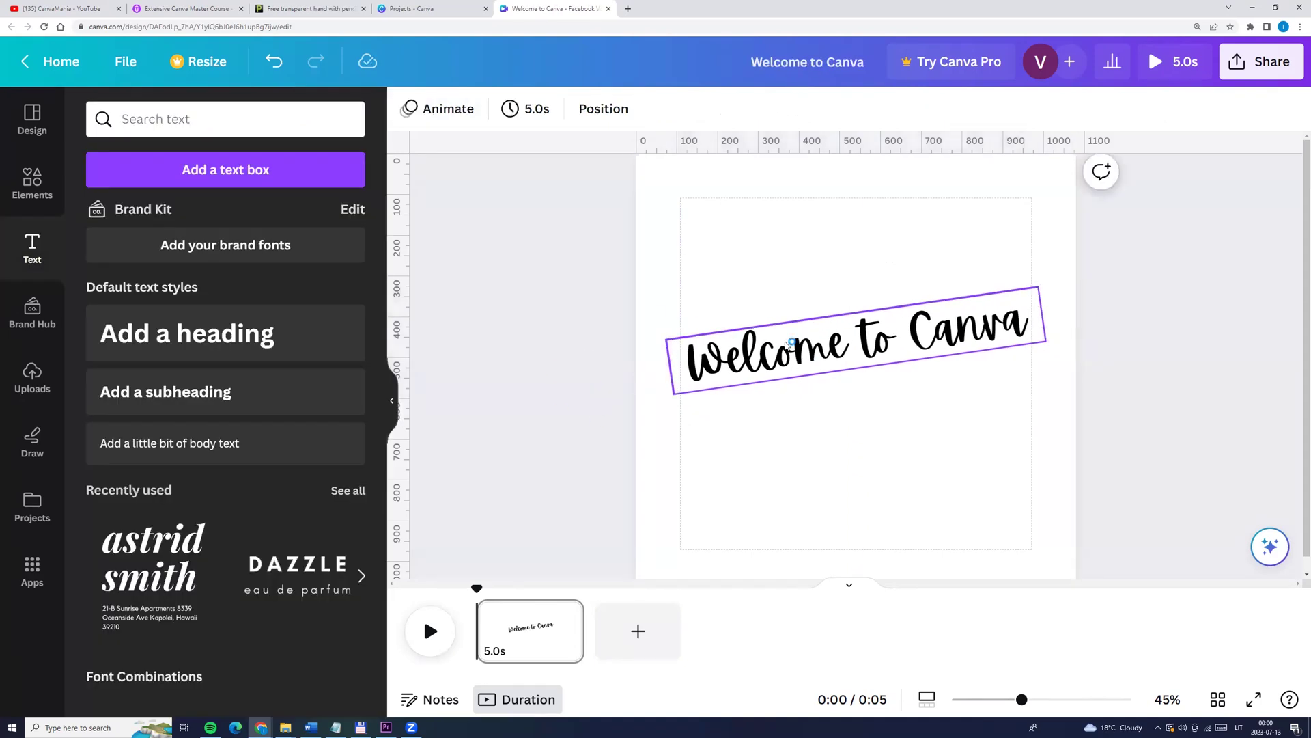
# Step: Give the heading the Typewriter writing animation, set to play On enter
pyautogui.click(803, 349)
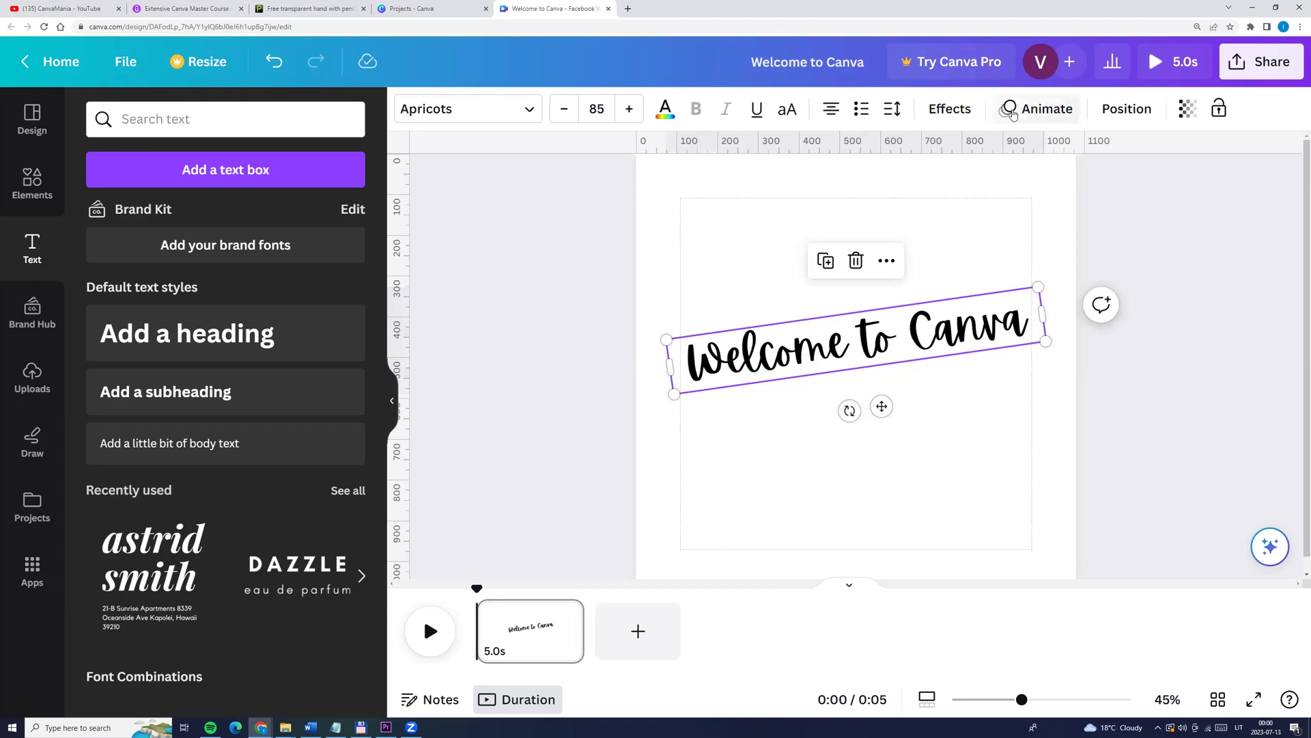
pyautogui.click(1031, 110)
pyautogui.scroll(-3, 137, 396)
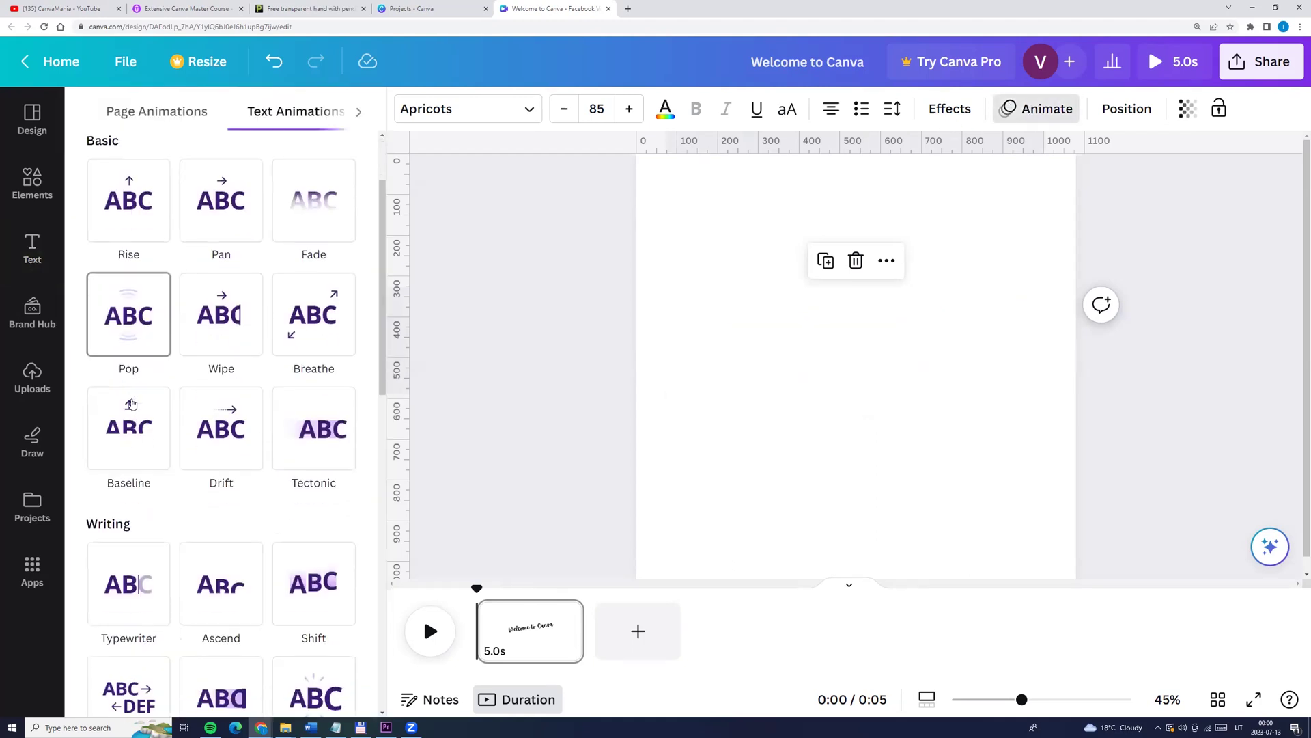
pyautogui.click(129, 493)
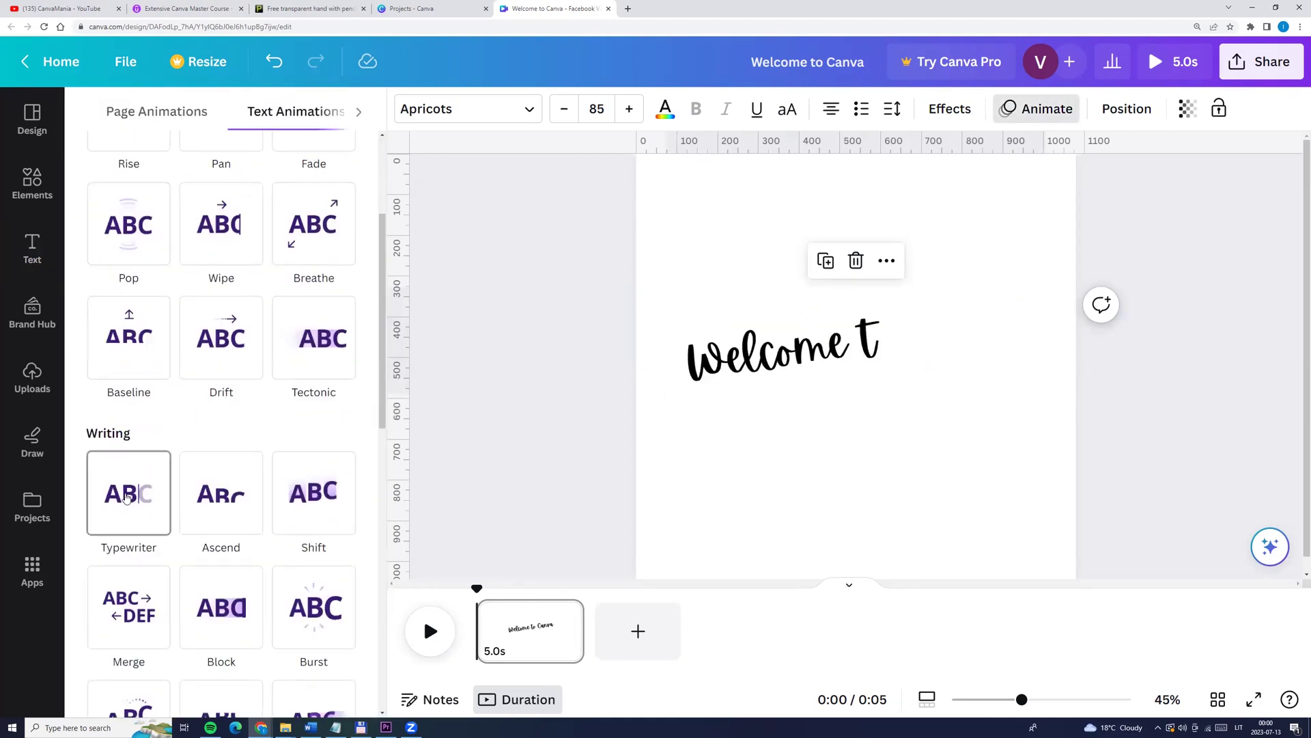
pyautogui.click(176, 441)
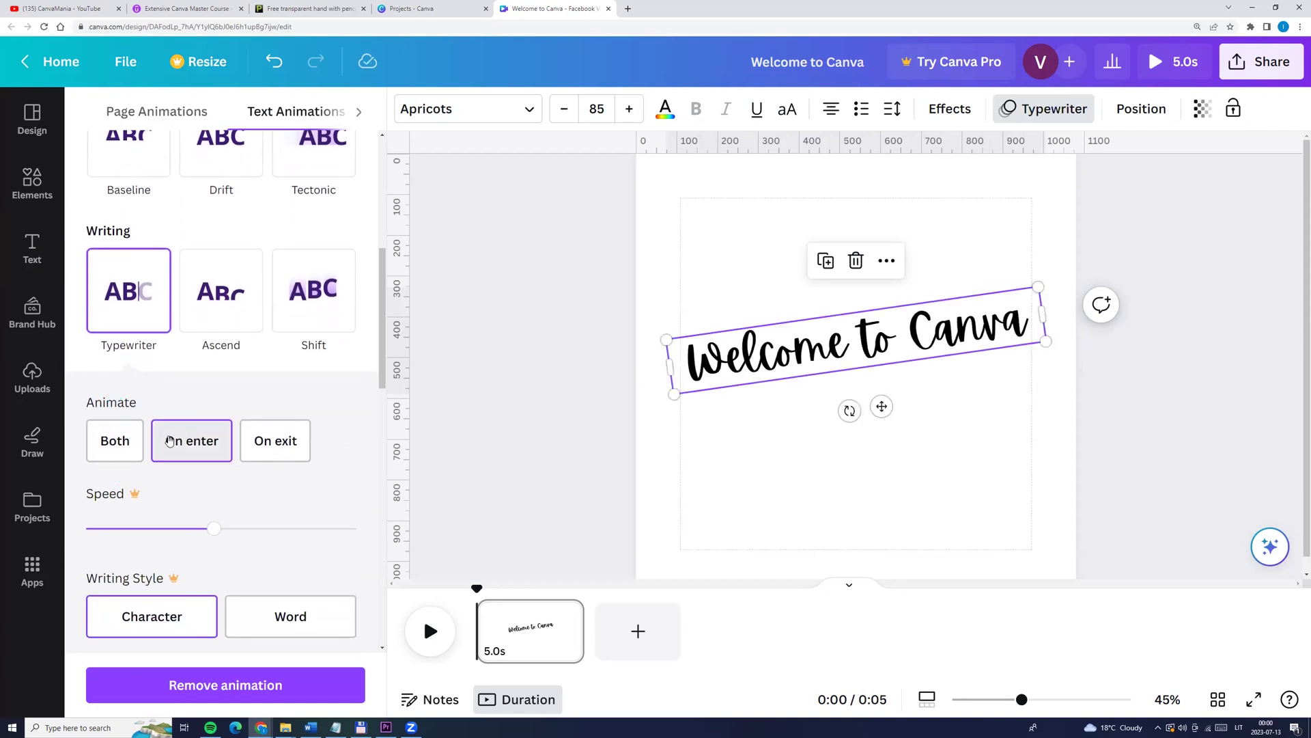
pyautogui.click(182, 457)
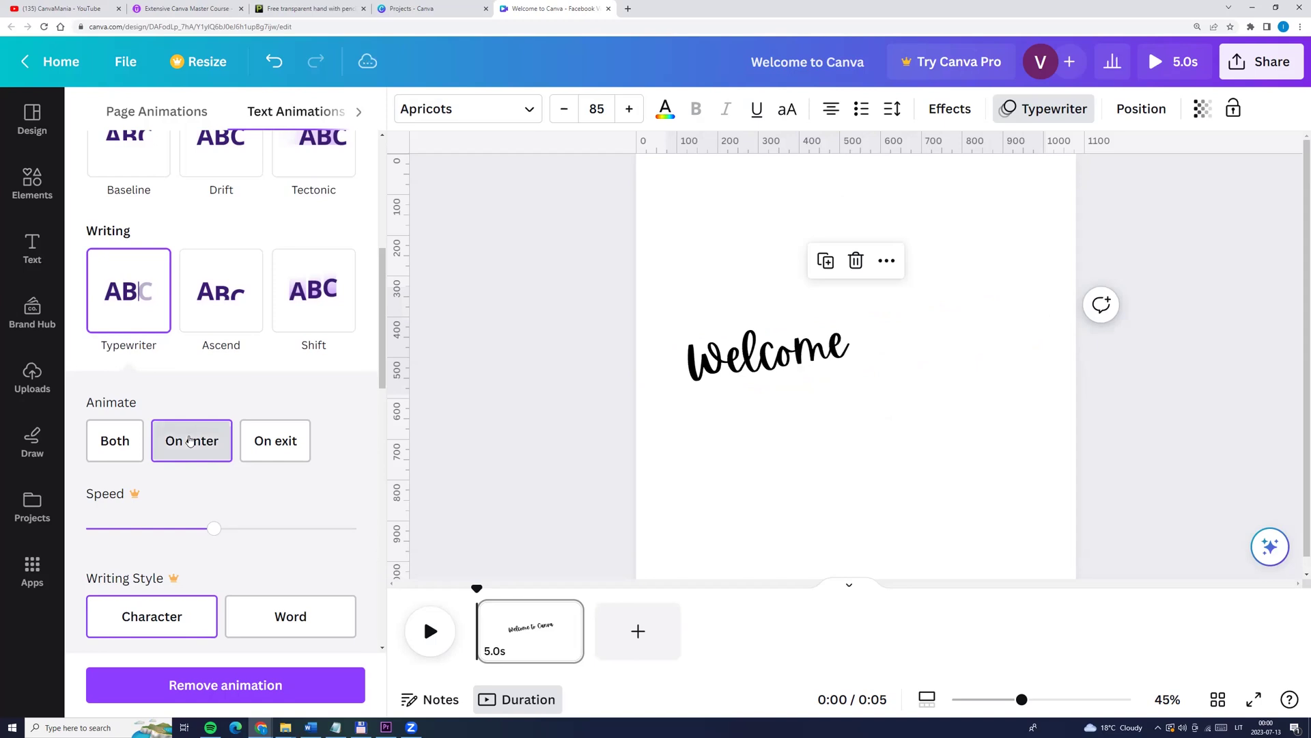
pyautogui.click(517, 344)
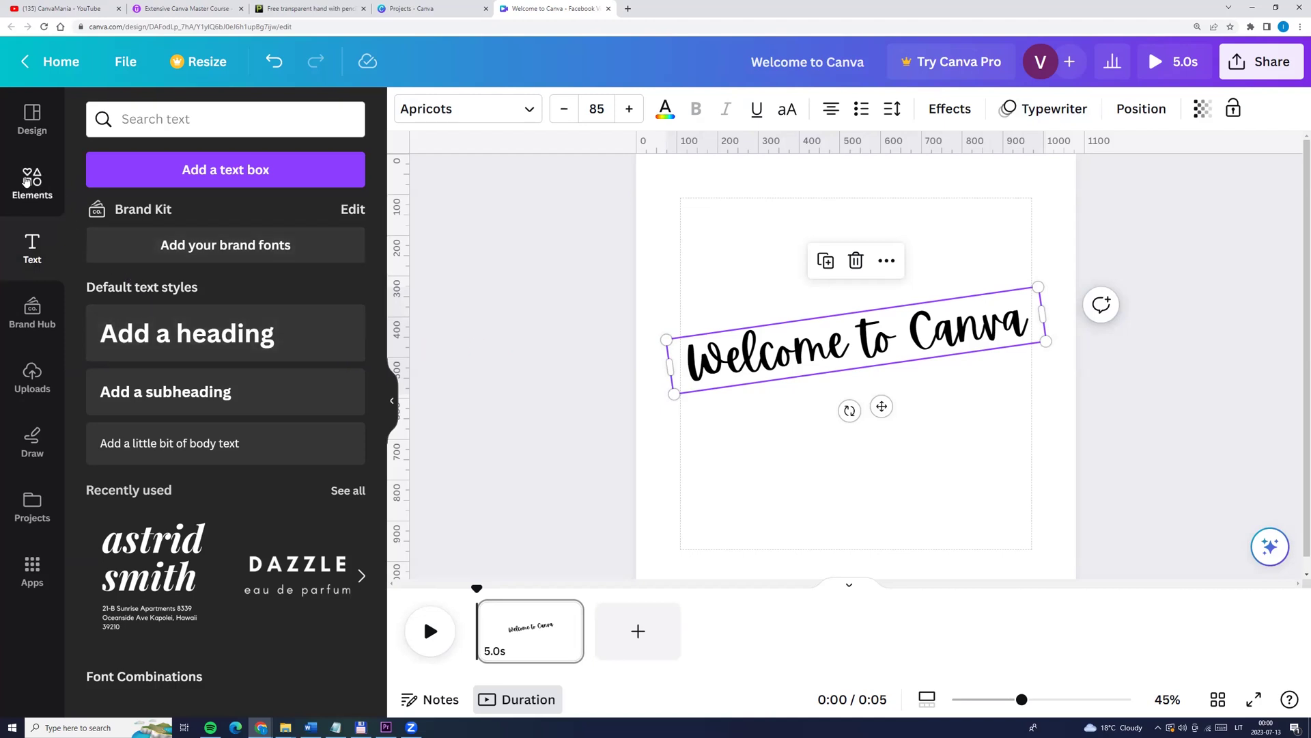
# Step: Search Elements for 'hand with pencil' graphics and browse the Graphics results
pyautogui.click(20, 192)
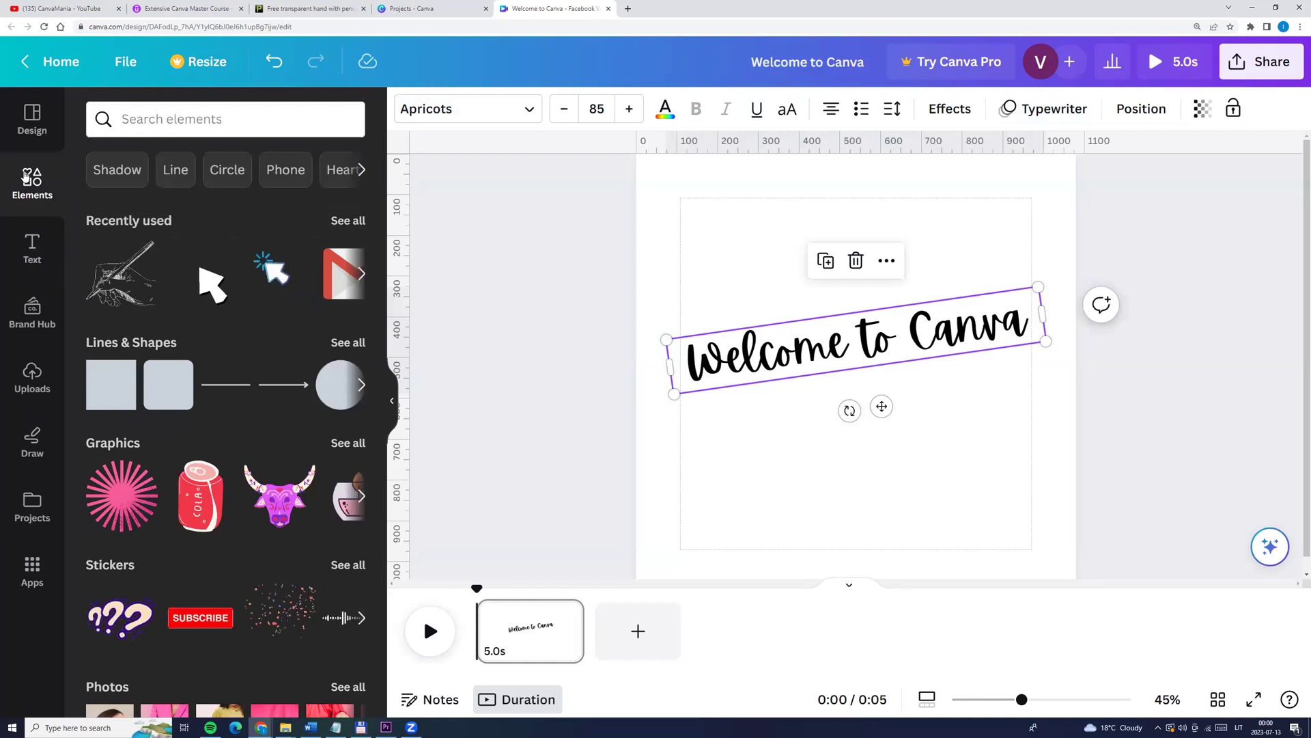
pyautogui.click(147, 123)
pyautogui.write('hand')
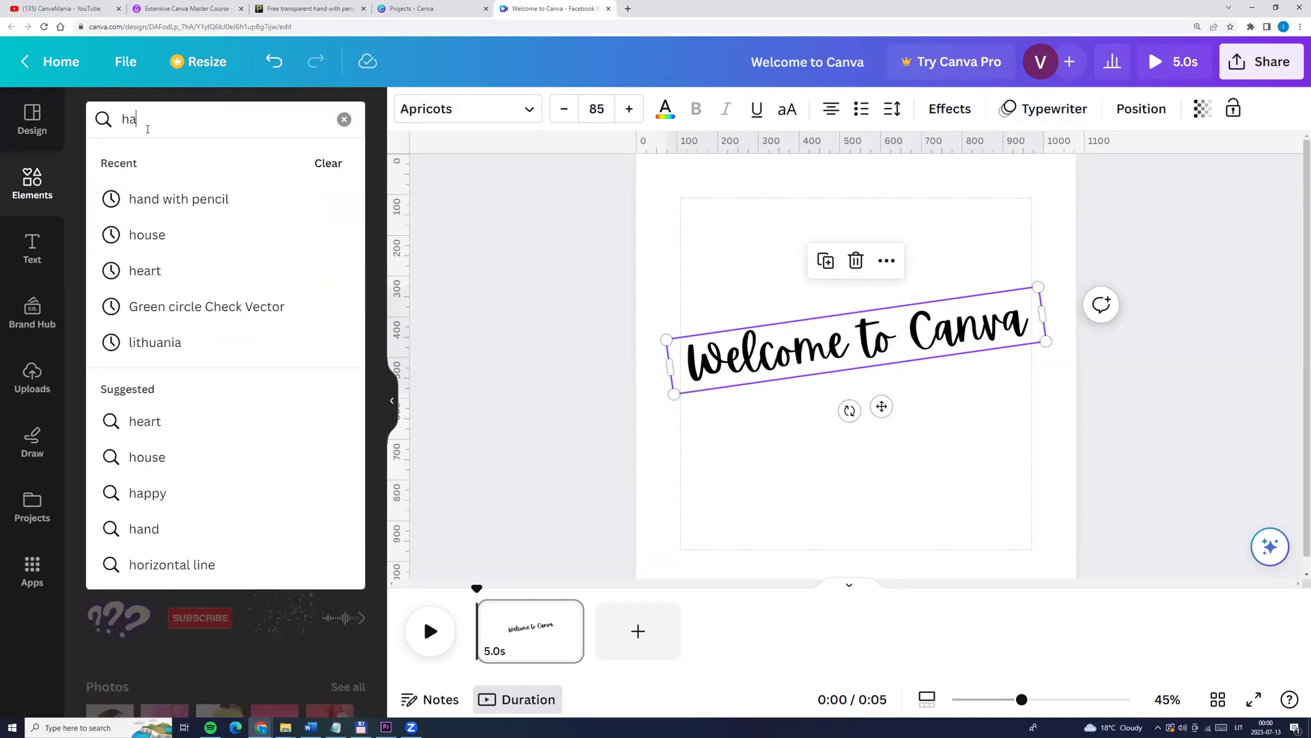
pyautogui.click(173, 198)
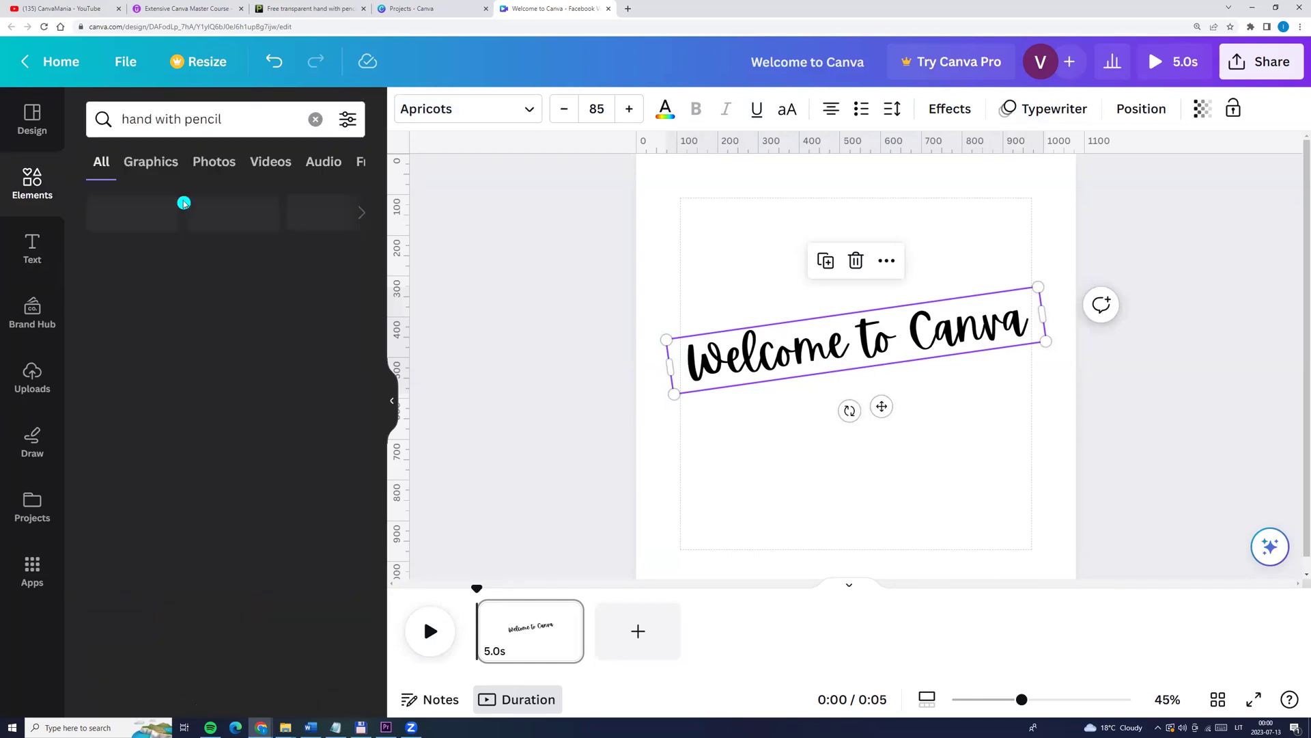
pyautogui.click(151, 162)
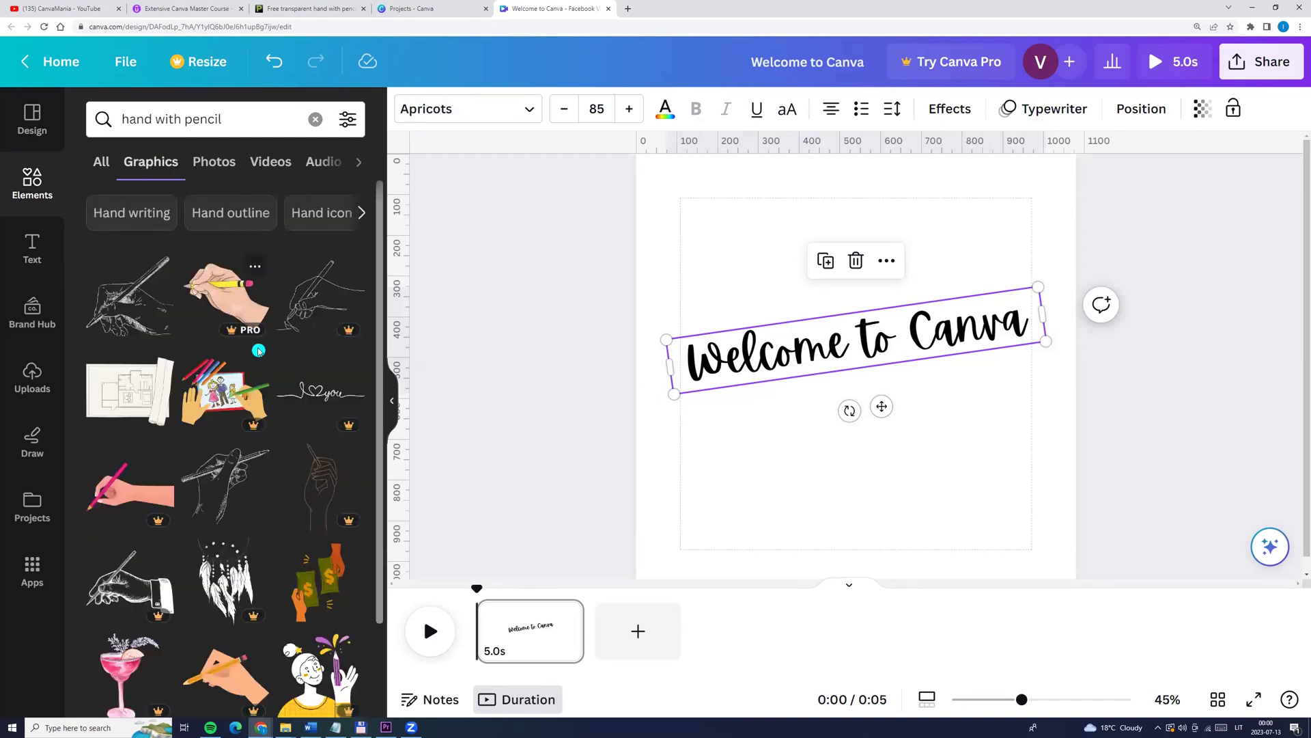
pyautogui.scroll(-5, 137, 512)
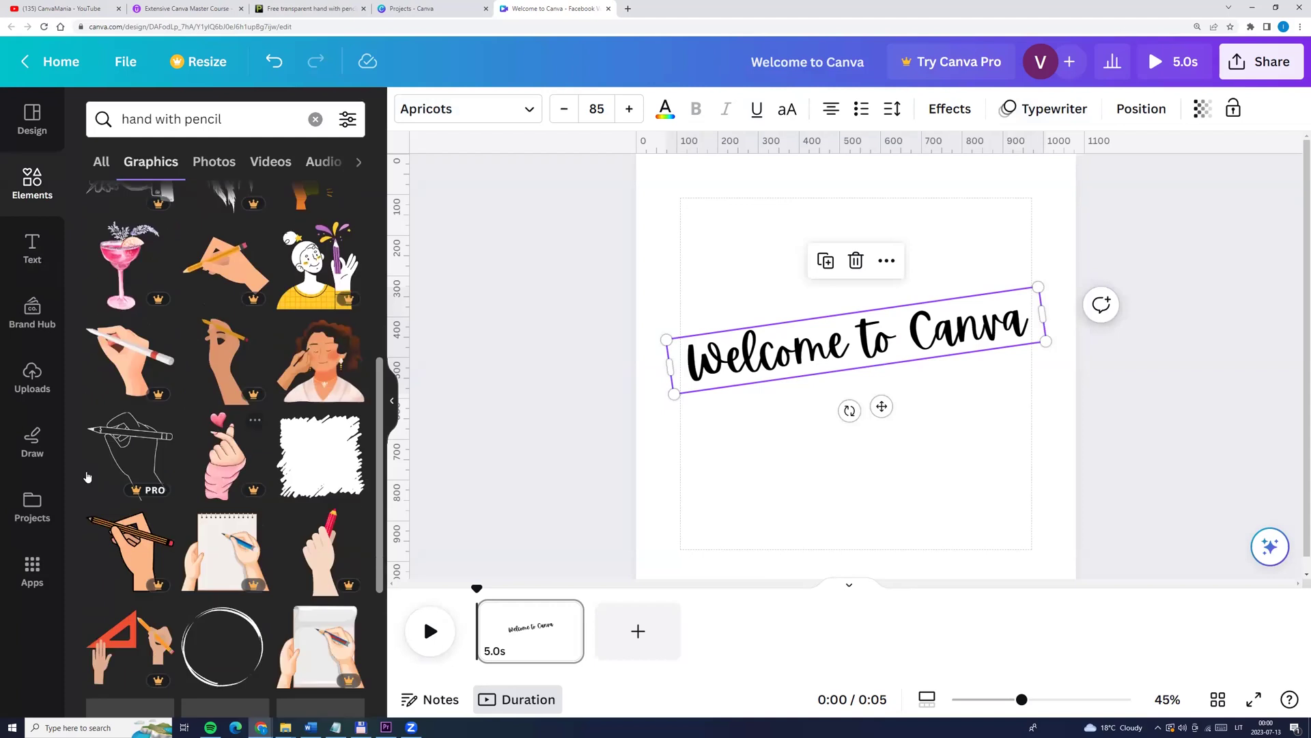
pyautogui.scroll(-5, 223, 366)
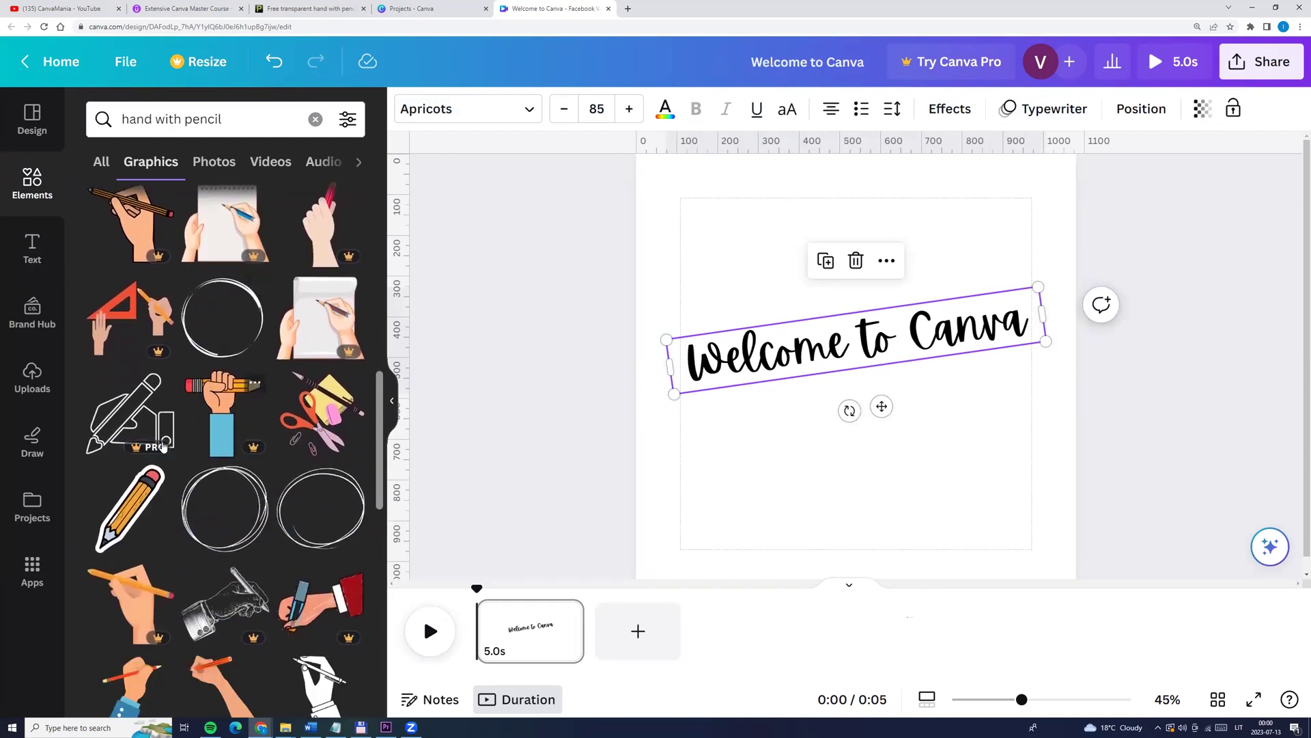
pyautogui.scroll(-10, 142, 452)
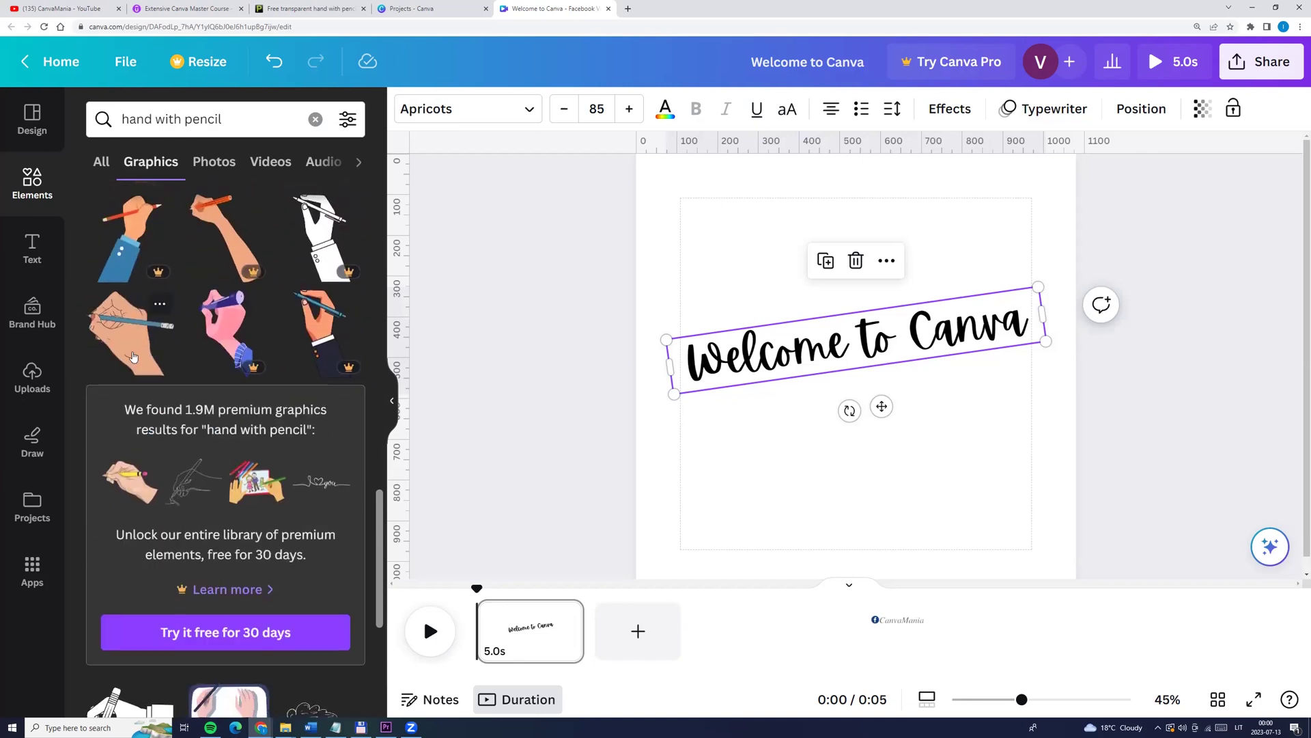
# Step: Try a pencil-hand graphic below the heading, delete it, and switch to the pngaaa.com tab
pyautogui.click(125, 340)
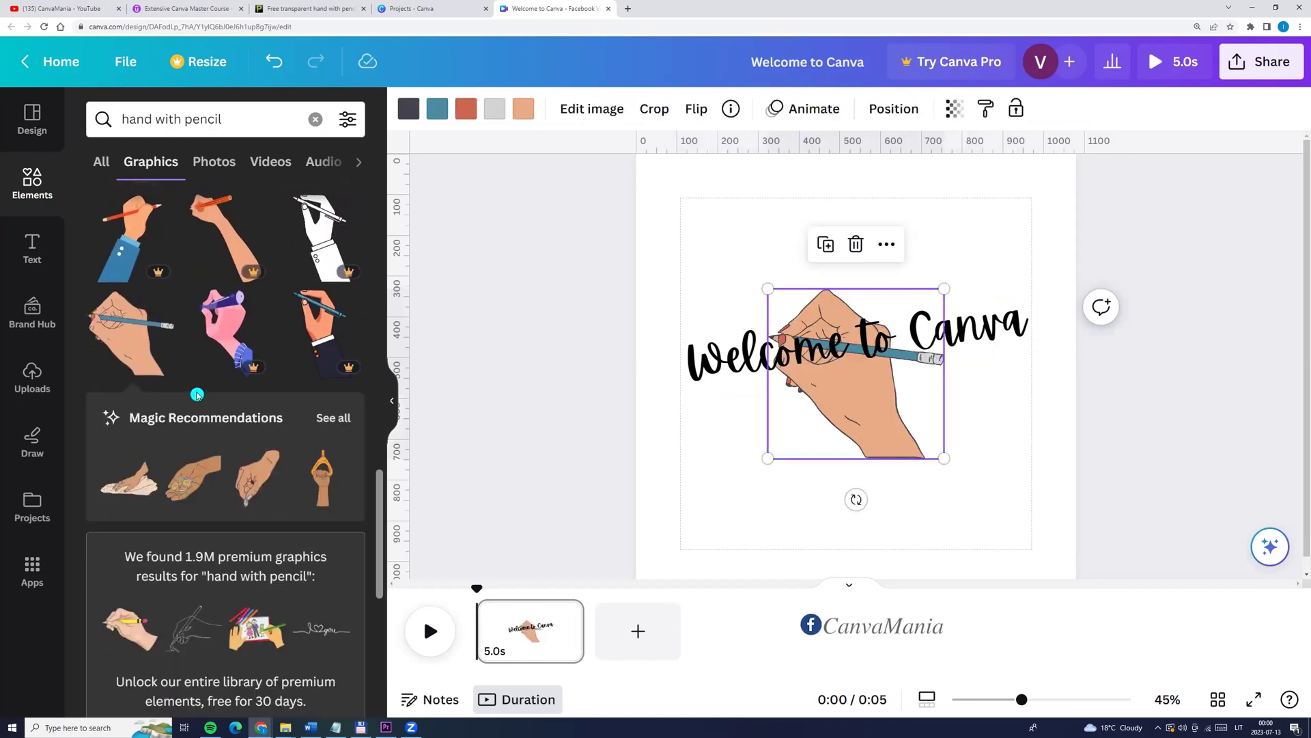
pyautogui.click(159, 302)
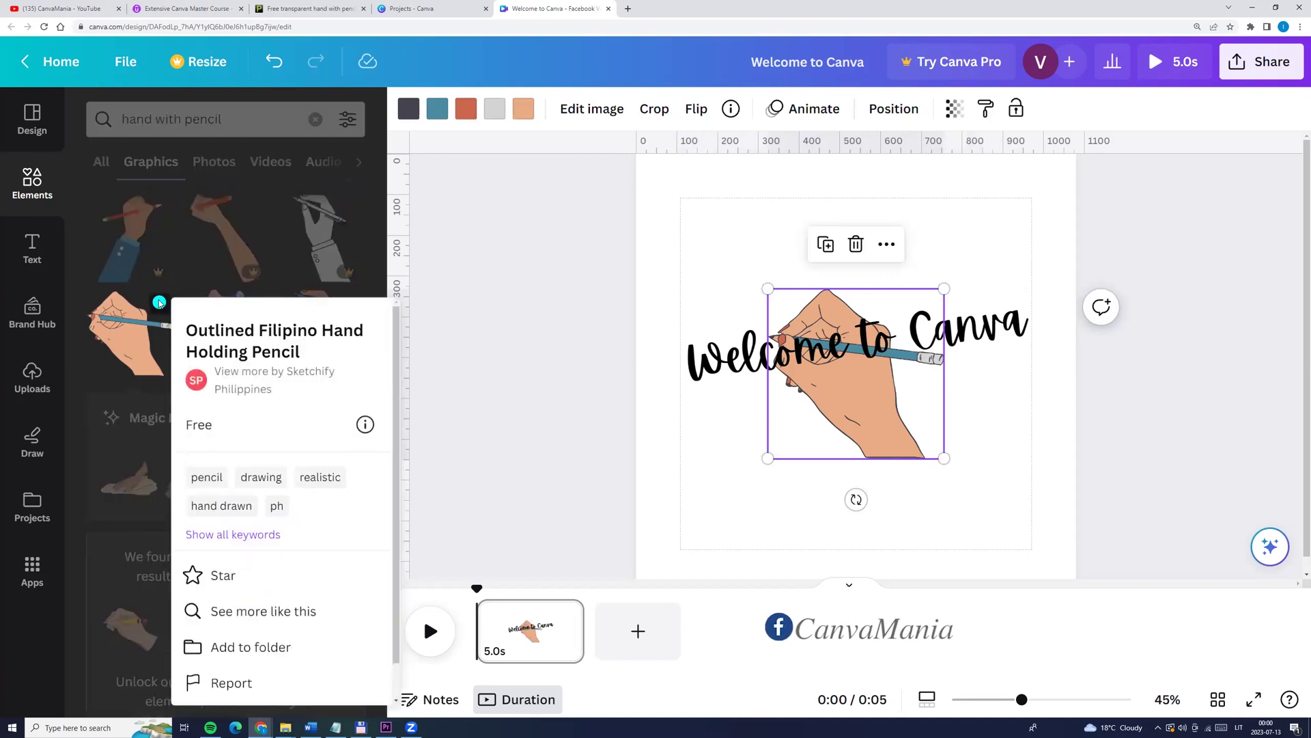
pyautogui.click(159, 302)
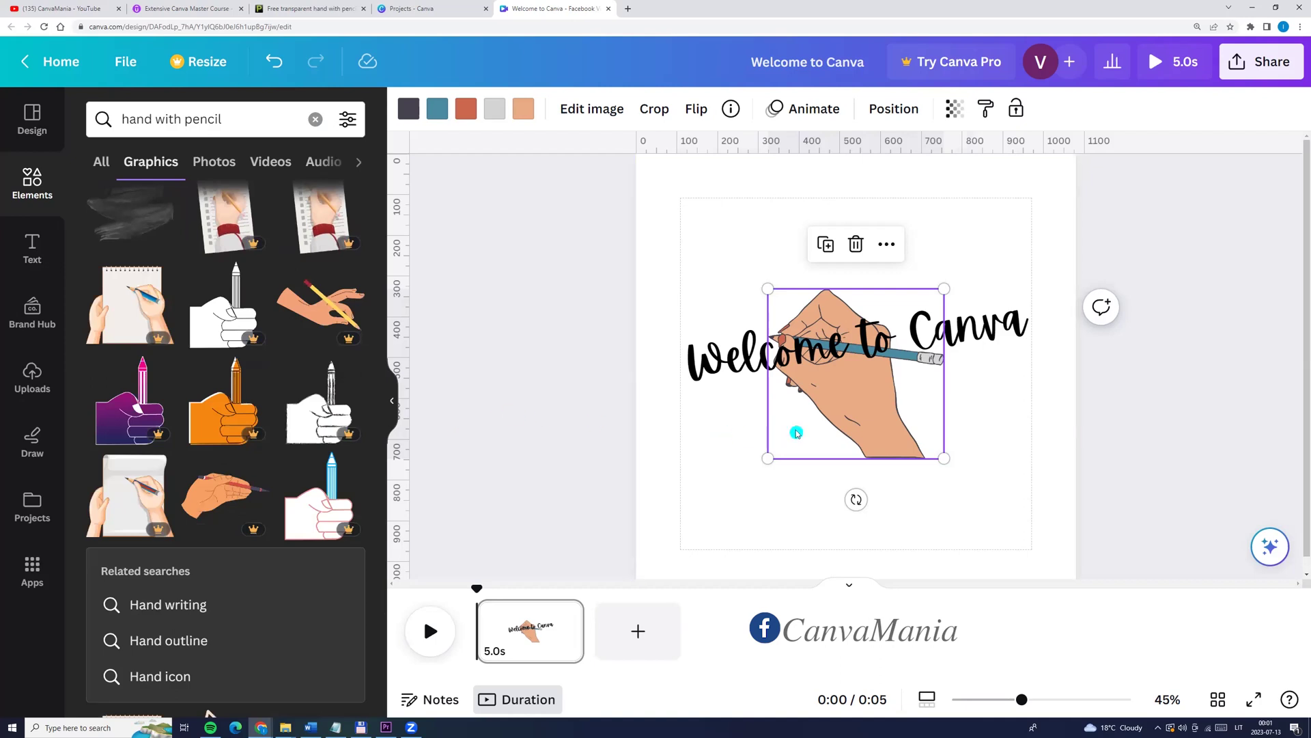
pyautogui.moveTo(831, 439)
pyautogui.mouseDown()
pyautogui.moveTo(771, 495)
pyautogui.moveTo(766, 485)
pyautogui.mouseUp()
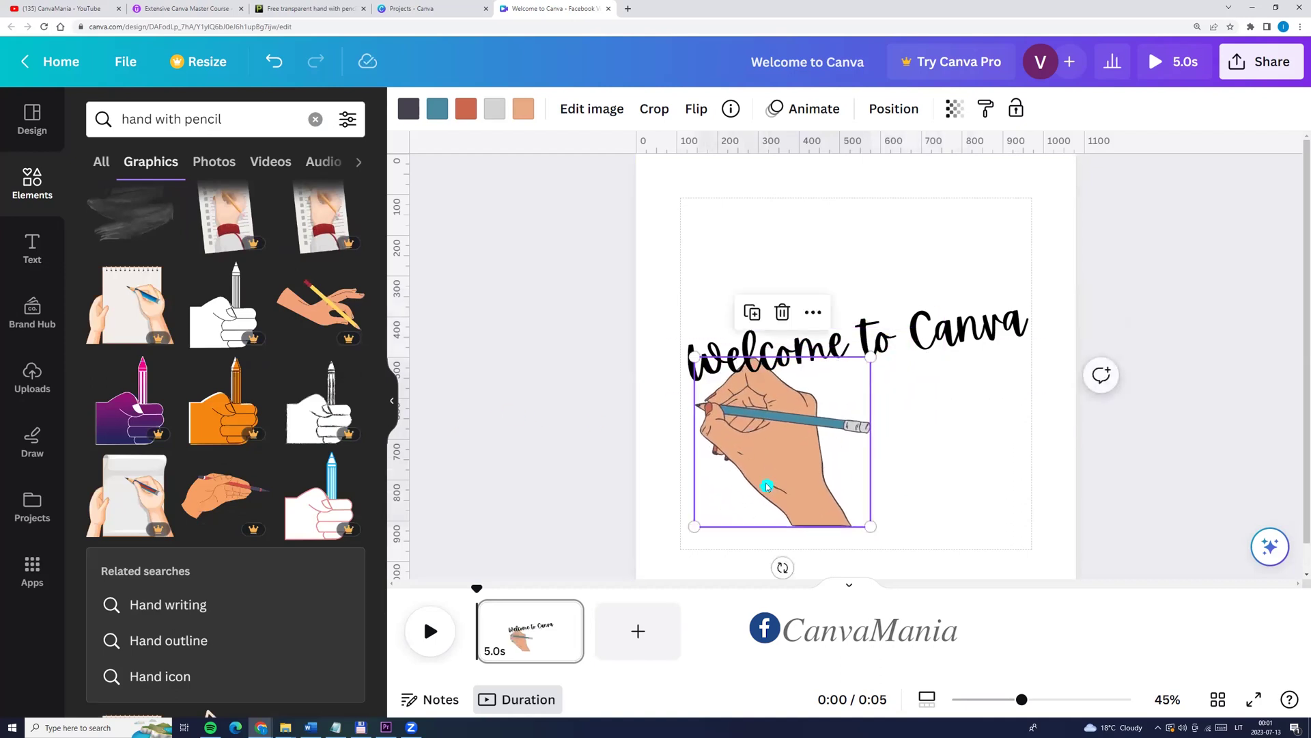
pyautogui.press('Delete')
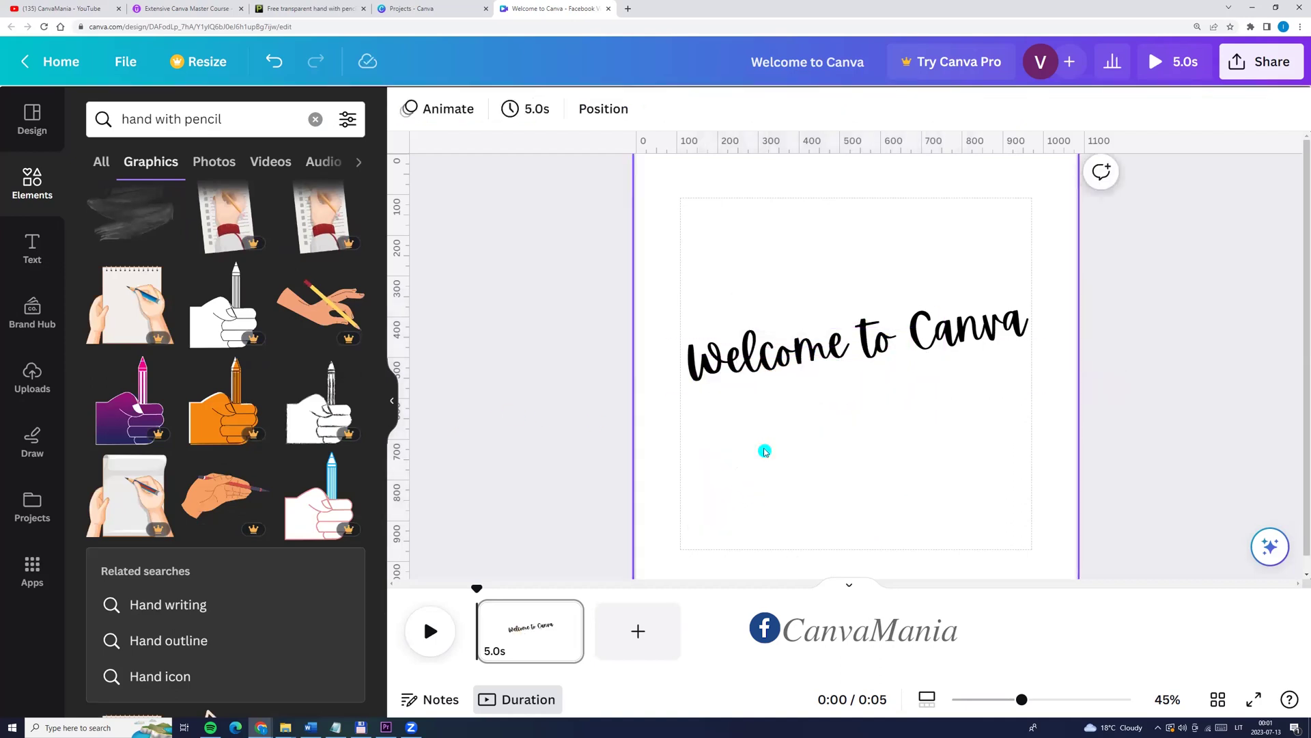
pyautogui.click(615, 337)
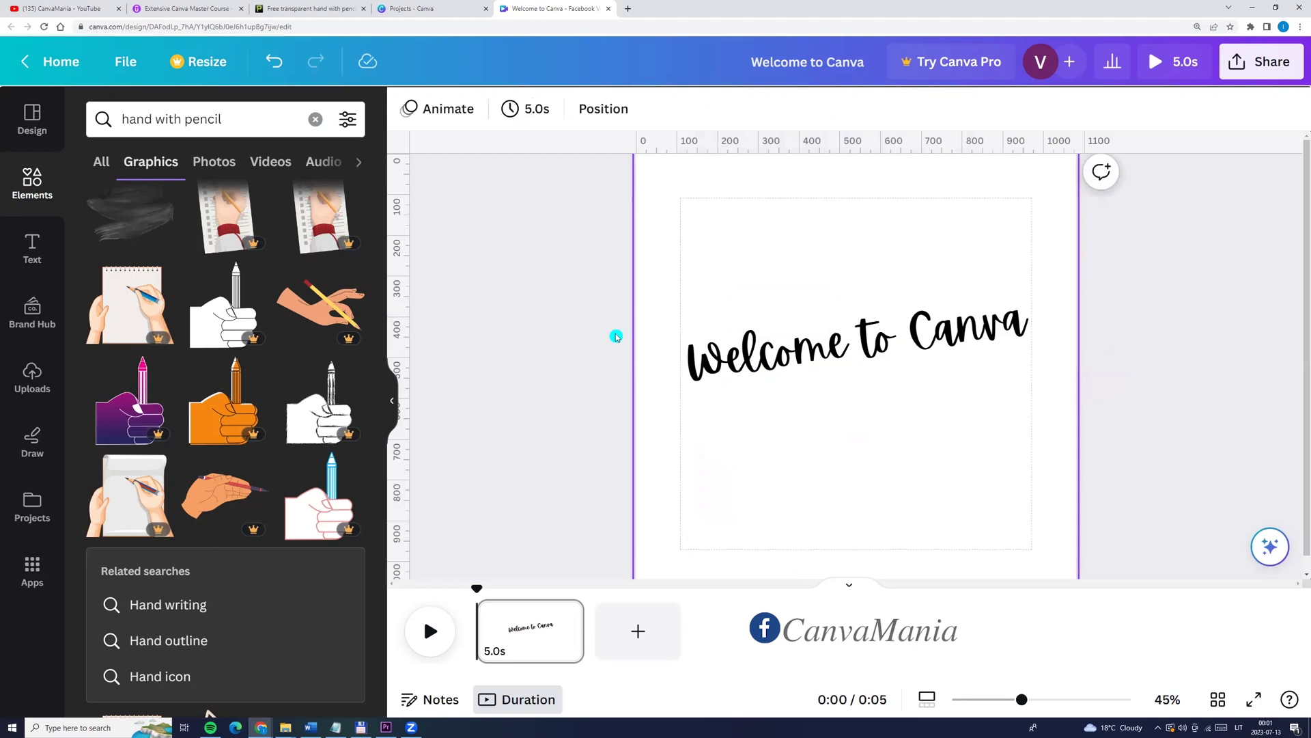
pyautogui.click(295, 8)
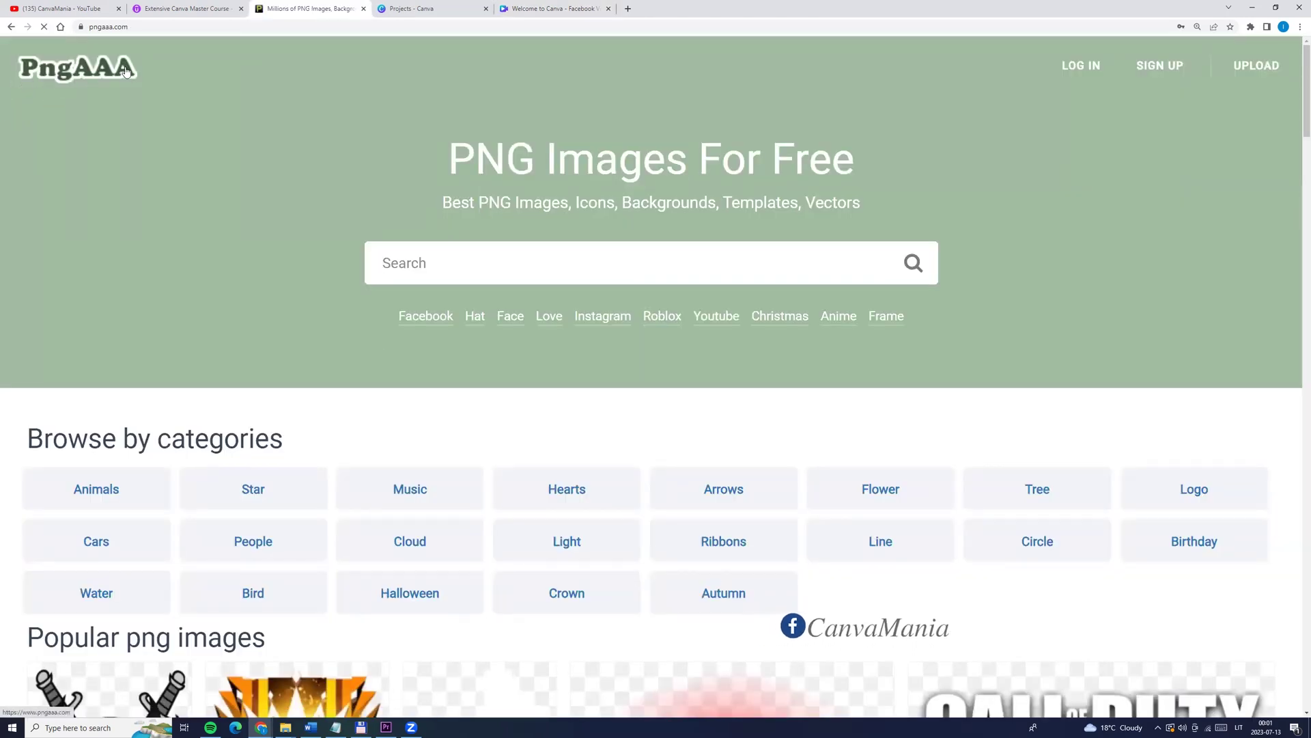
# Step: Search PngAAA for 'hand with pencil' images and browse the results
pyautogui.click(459, 271)
pyautogui.write('Hand With Pencil')
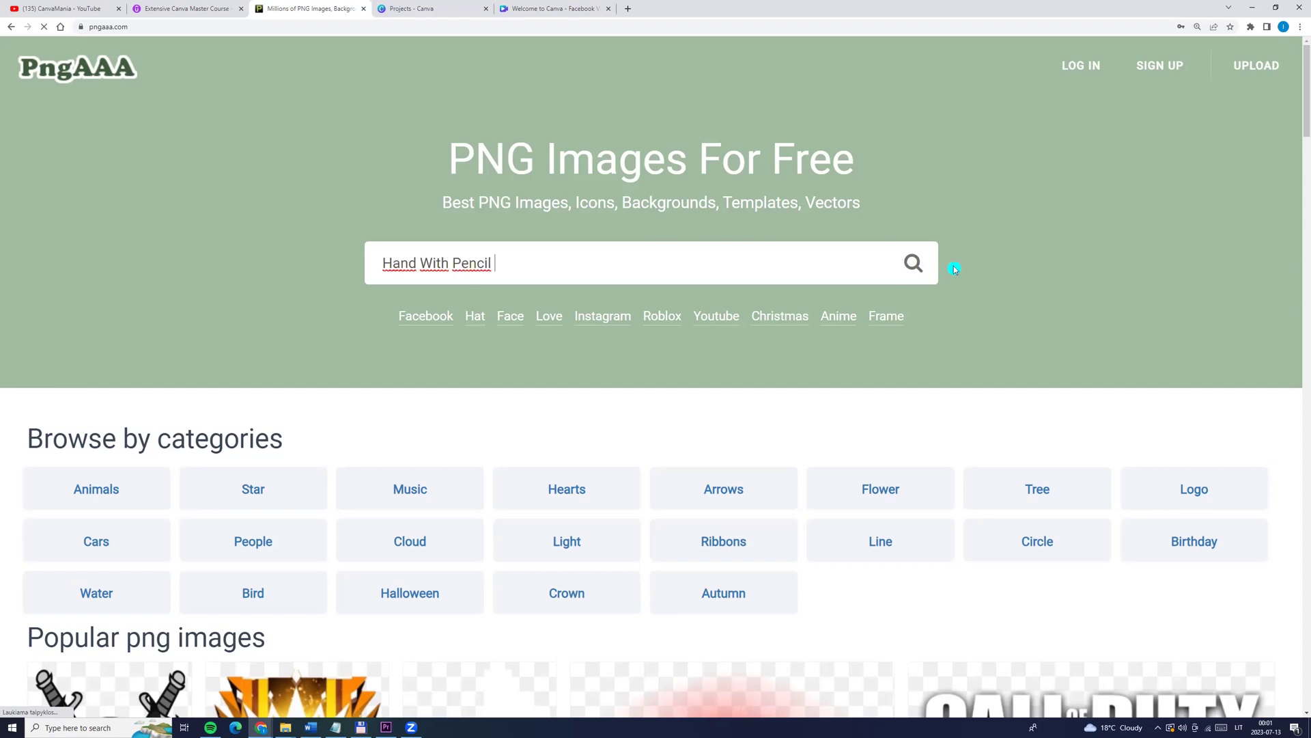
pyautogui.click(913, 264)
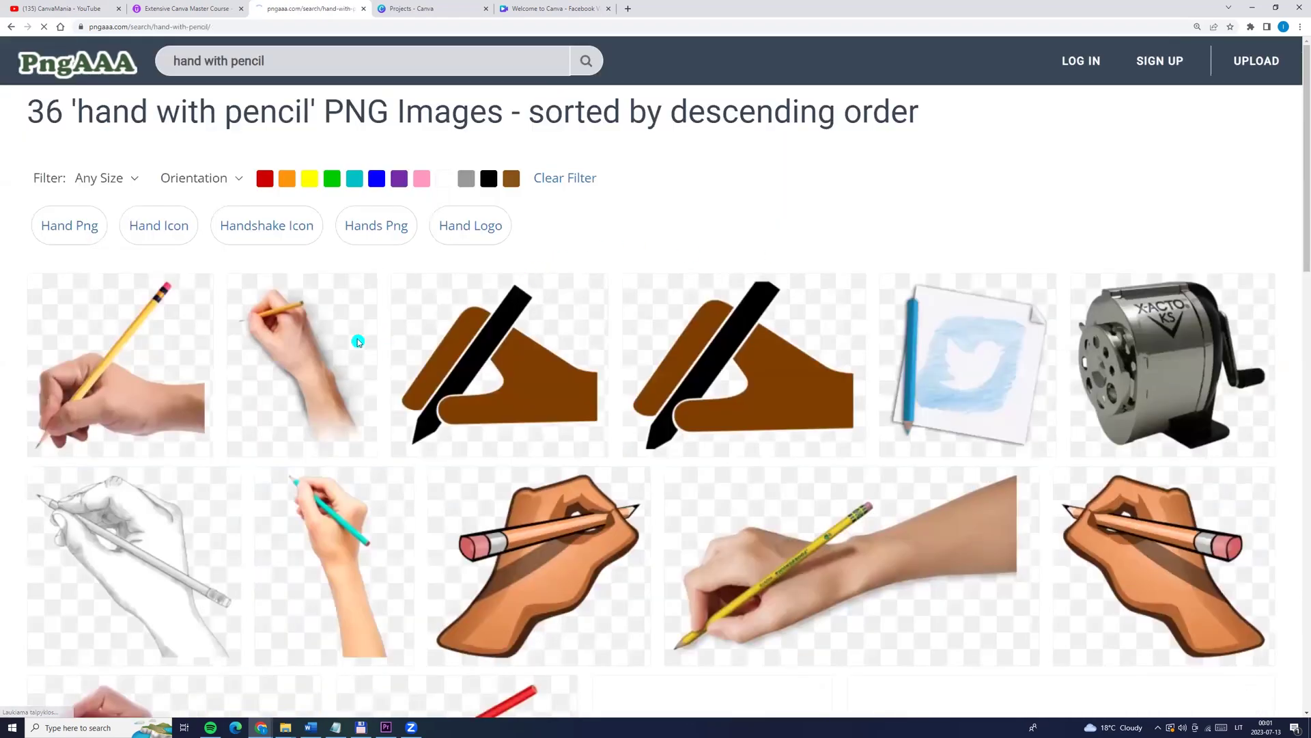
pyautogui.scroll(-1, 358, 338)
pyautogui.scroll(-2, 780, 384)
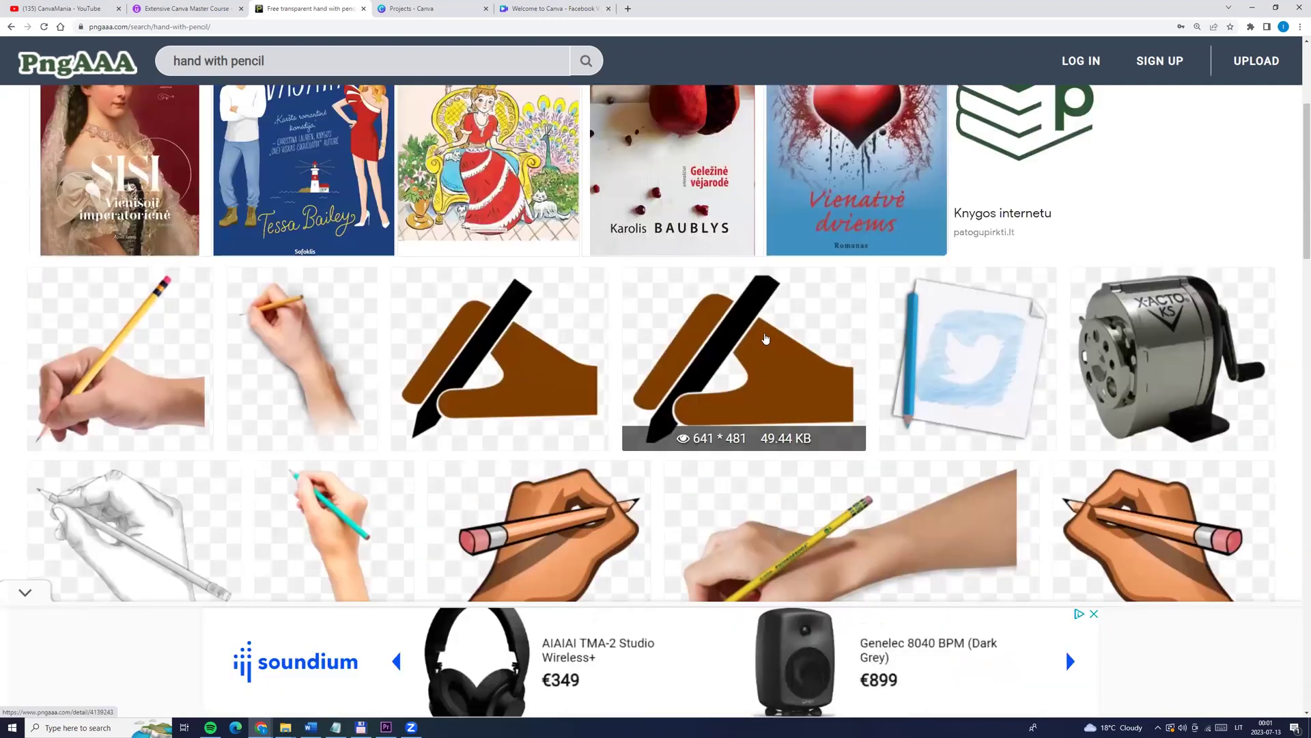
pyautogui.scroll(-3, 766, 338)
pyautogui.scroll(1, 464, 353)
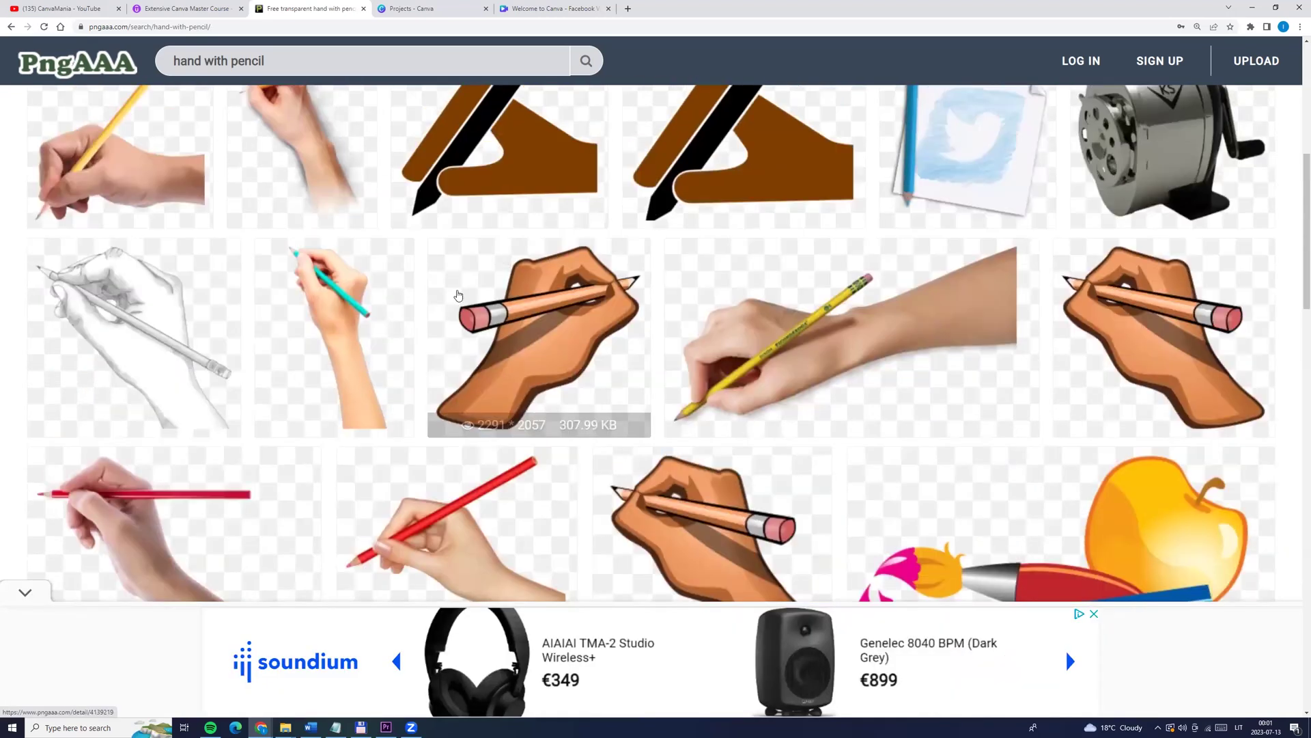
pyautogui.scroll(1, 437, 307)
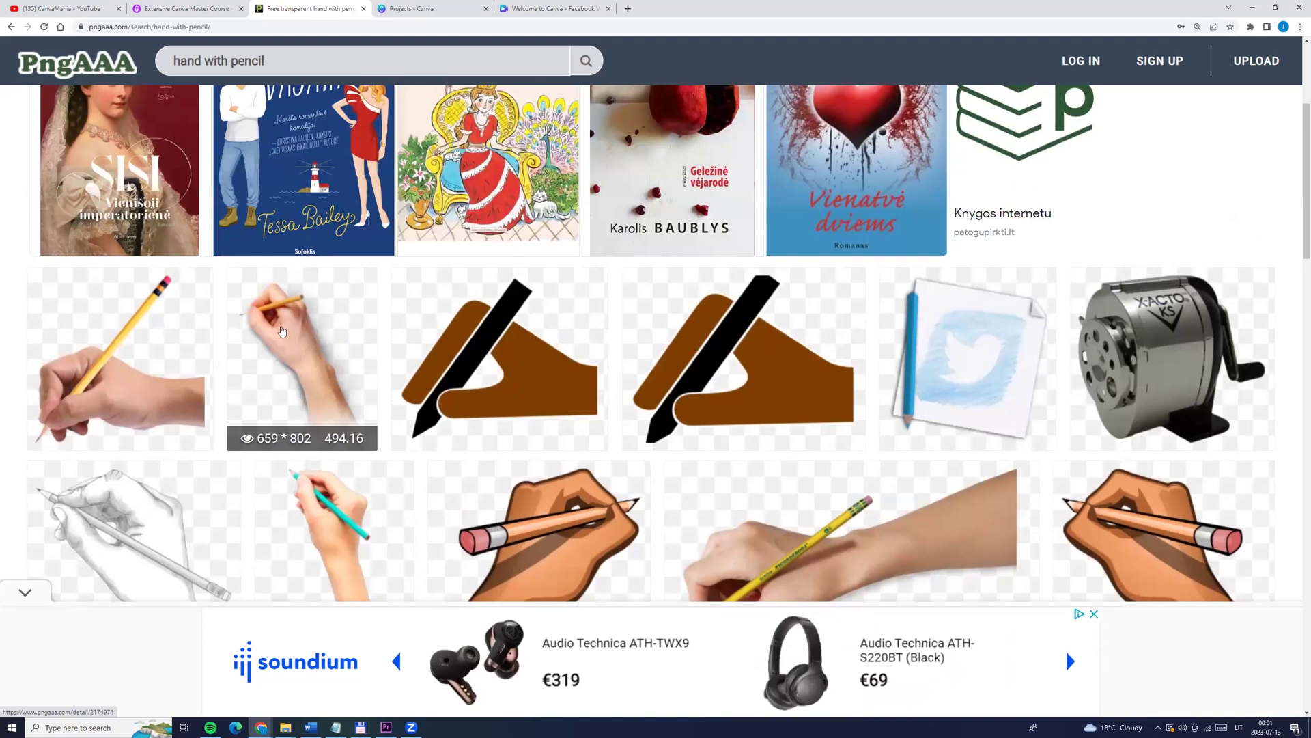
# Step: Download the Hand Holding Pencil PNG (659 × 802) from its image page
pyautogui.click(284, 327)
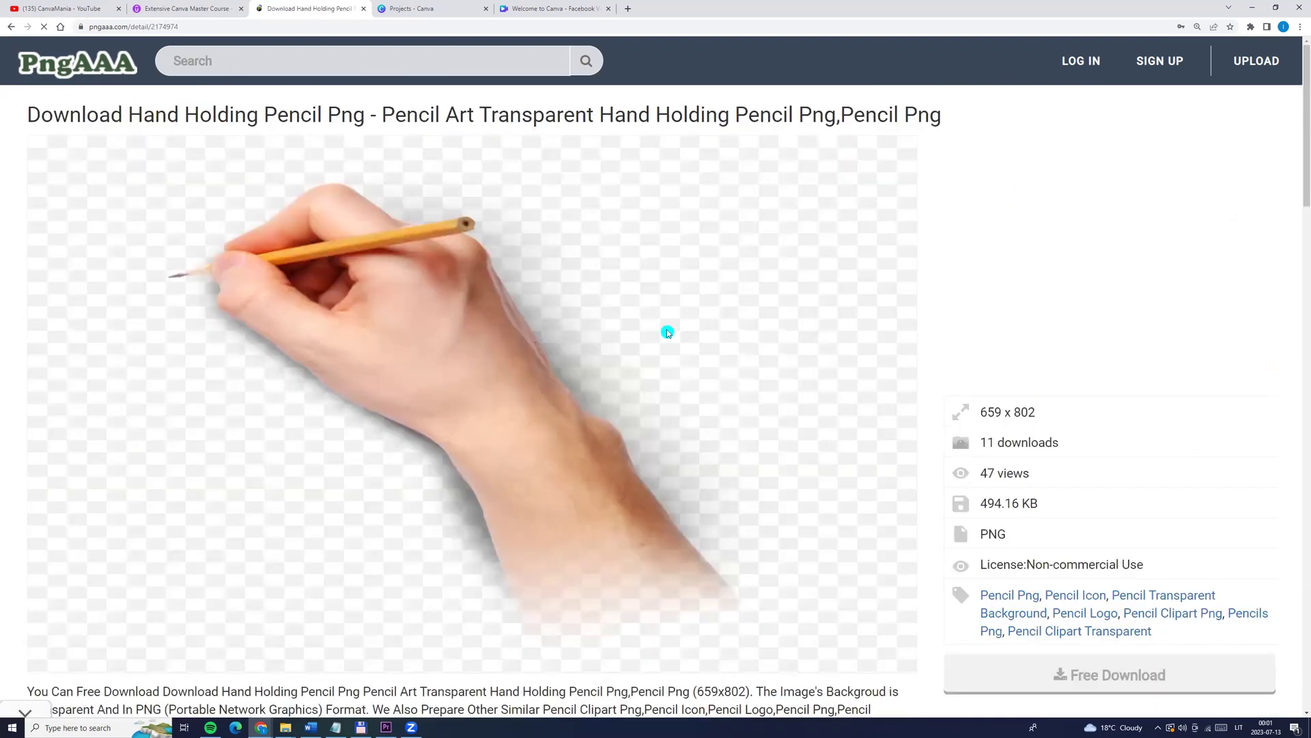
pyautogui.scroll(-2, 1090, 415)
pyautogui.scroll(-1, 1161, 444)
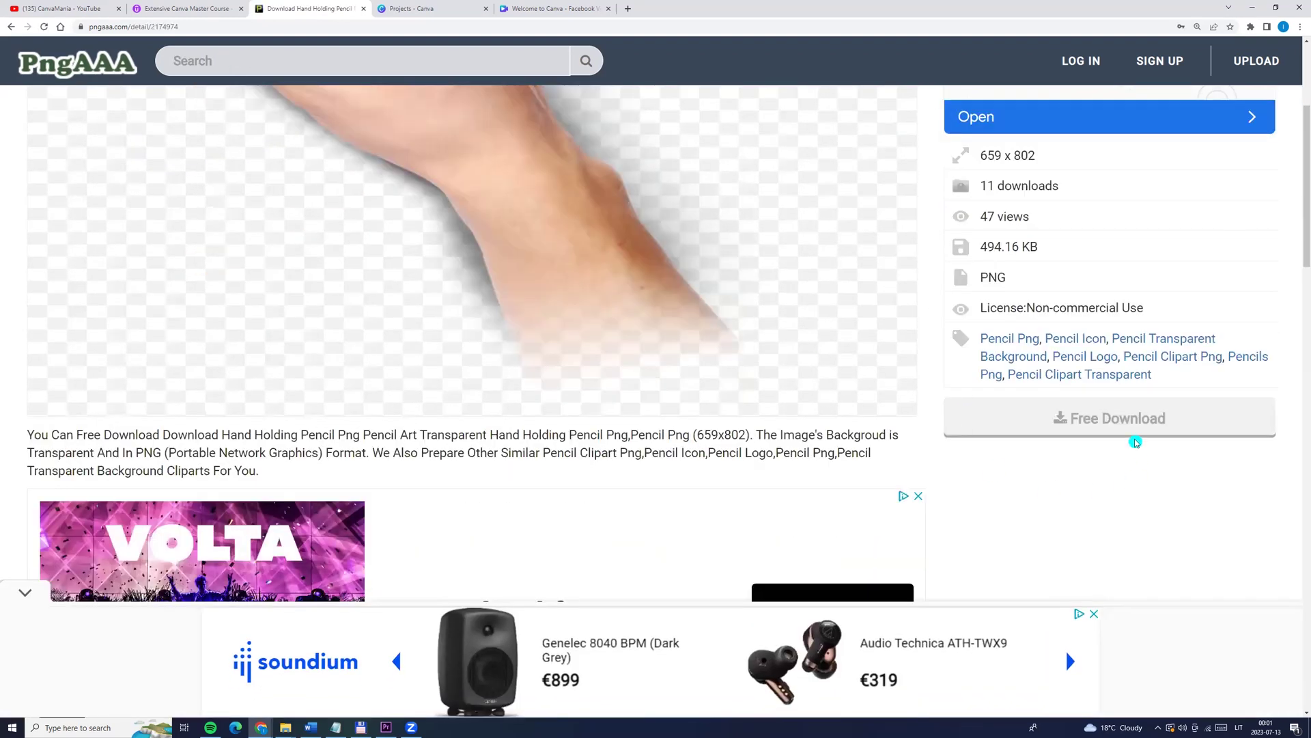
pyautogui.click(1111, 429)
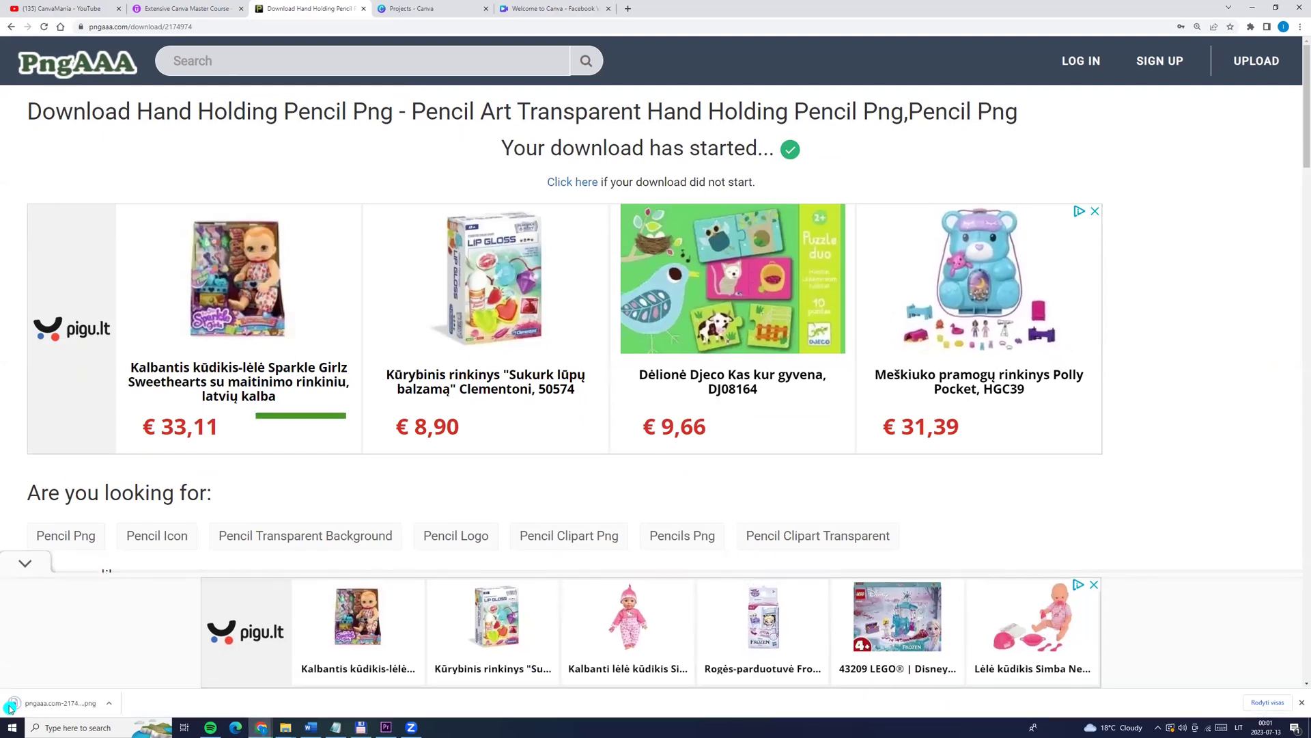
pyautogui.click(109, 703)
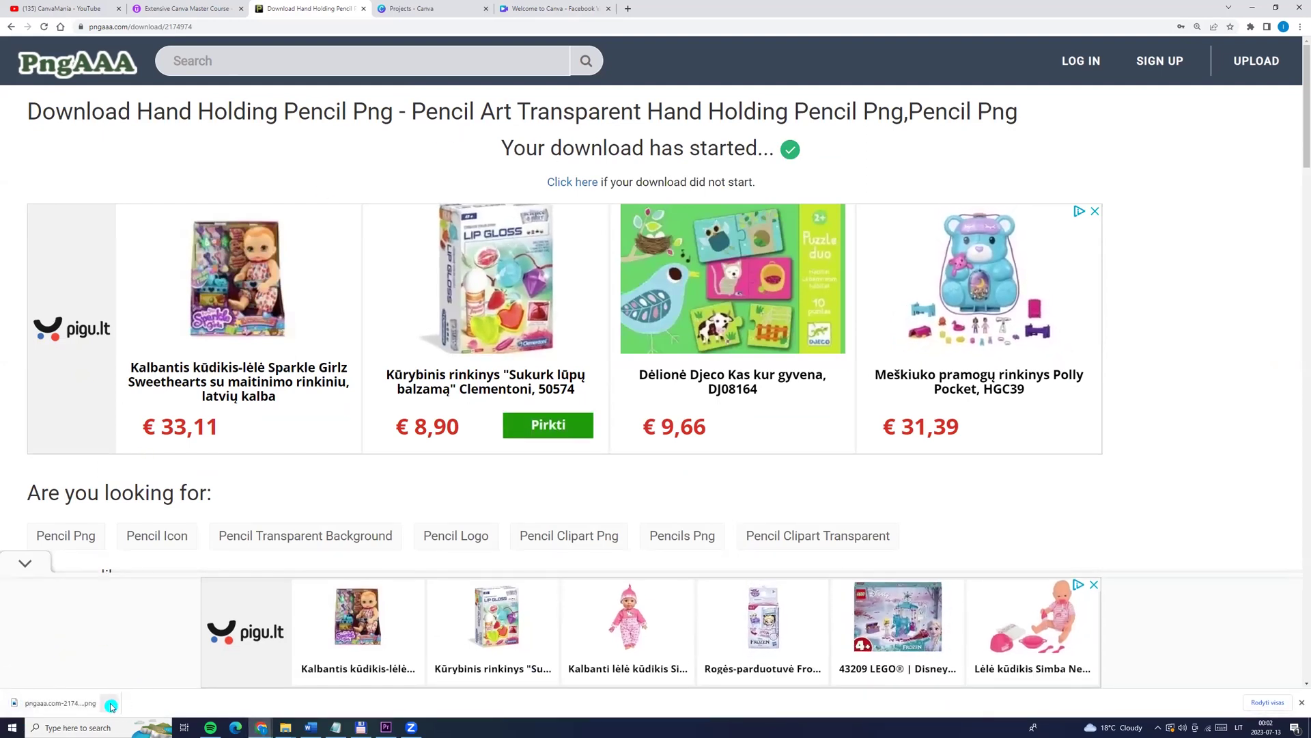
# Step: Upload pngaaa.com-2174974 (1).png from File Explorer into Canva's Uploads panel
pyautogui.click(133, 676)
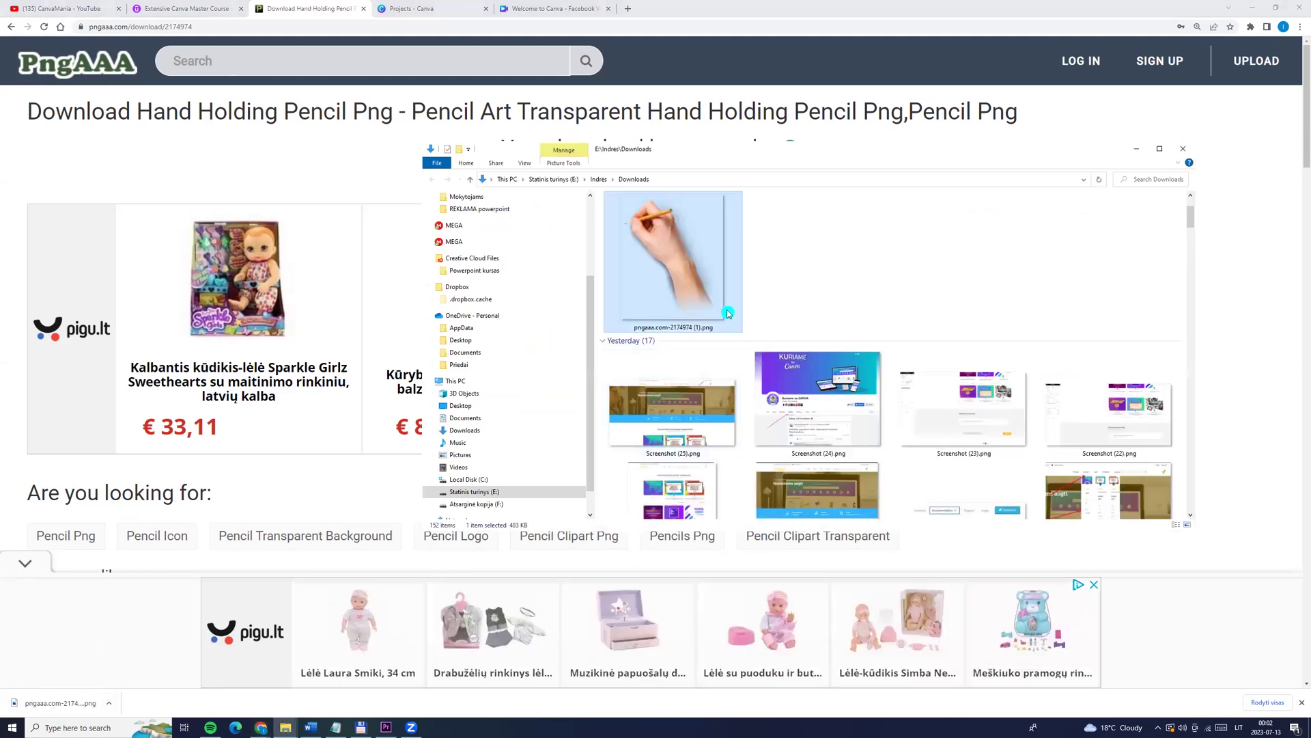
pyautogui.click(553, 8)
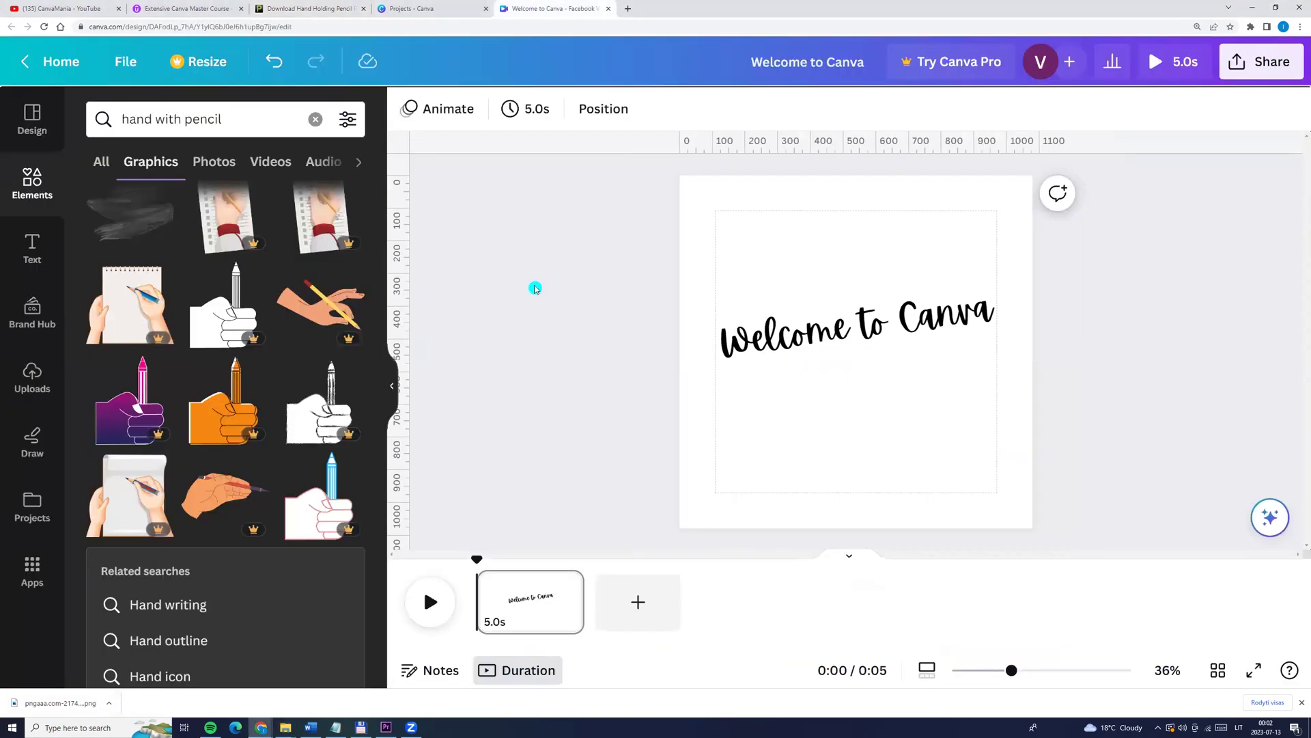
pyautogui.click(110, 703)
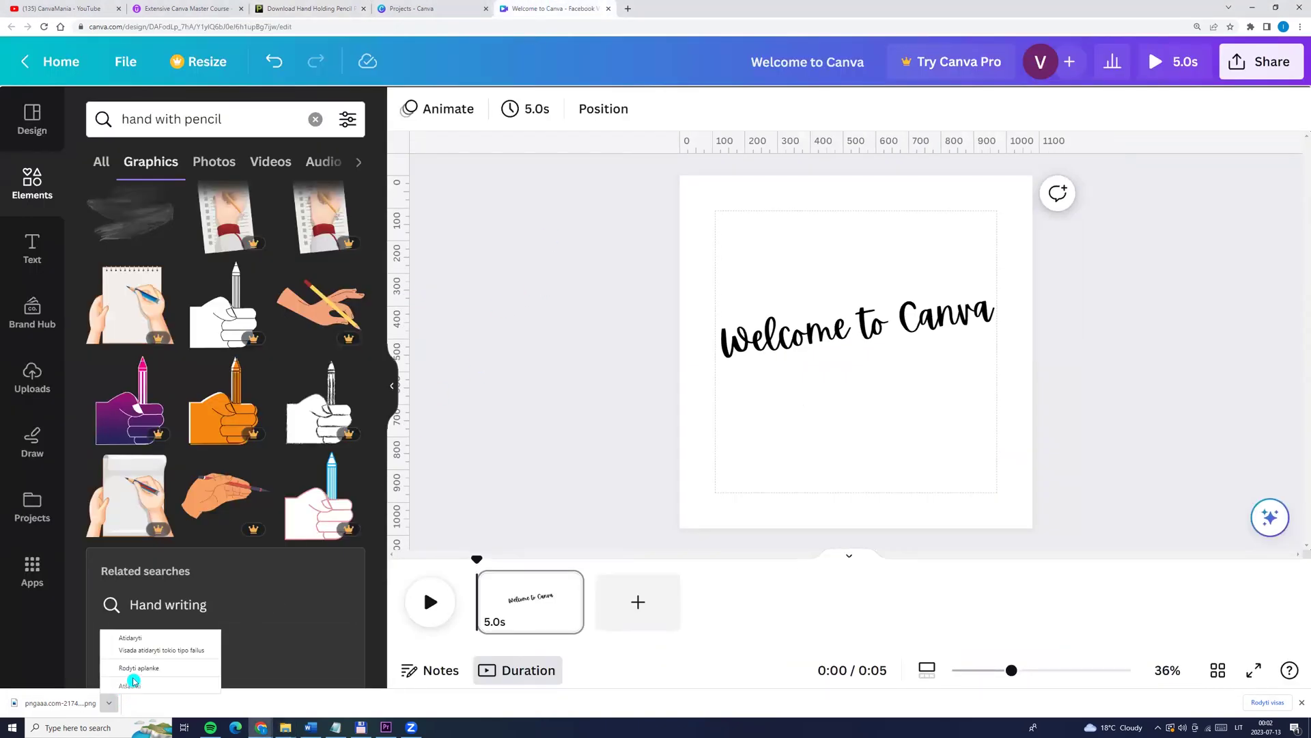
pyautogui.click(139, 670)
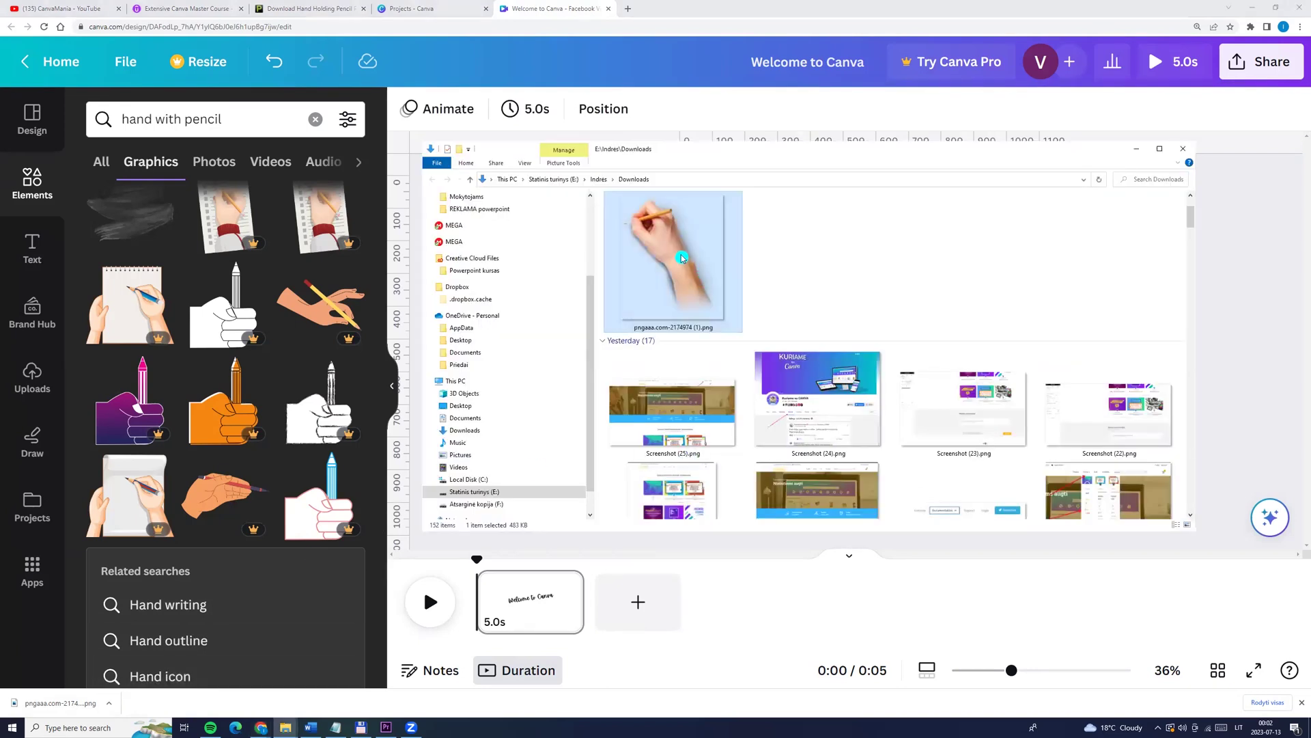
pyautogui.moveTo(682, 258); pyautogui.dragTo(146, 263)
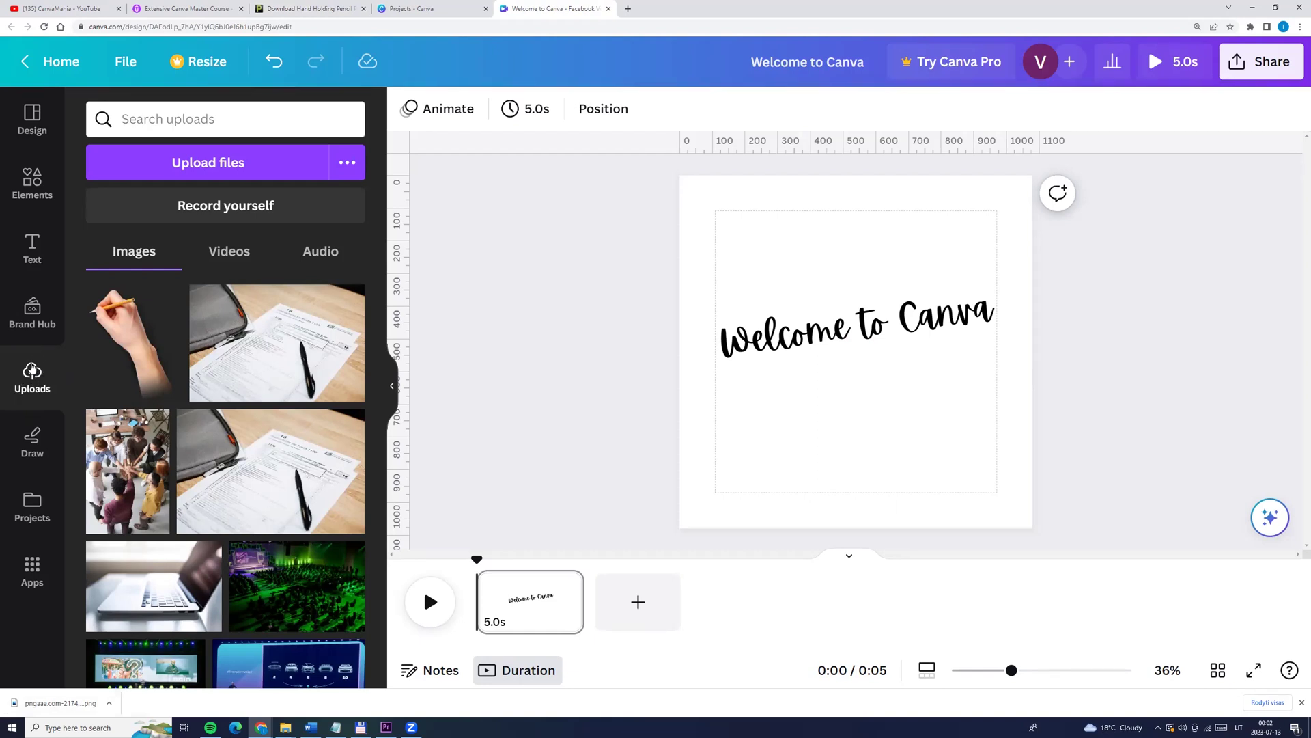
# Step: Place the uploaded hand image at the start of the heading and bring it to front
pyautogui.click(129, 336)
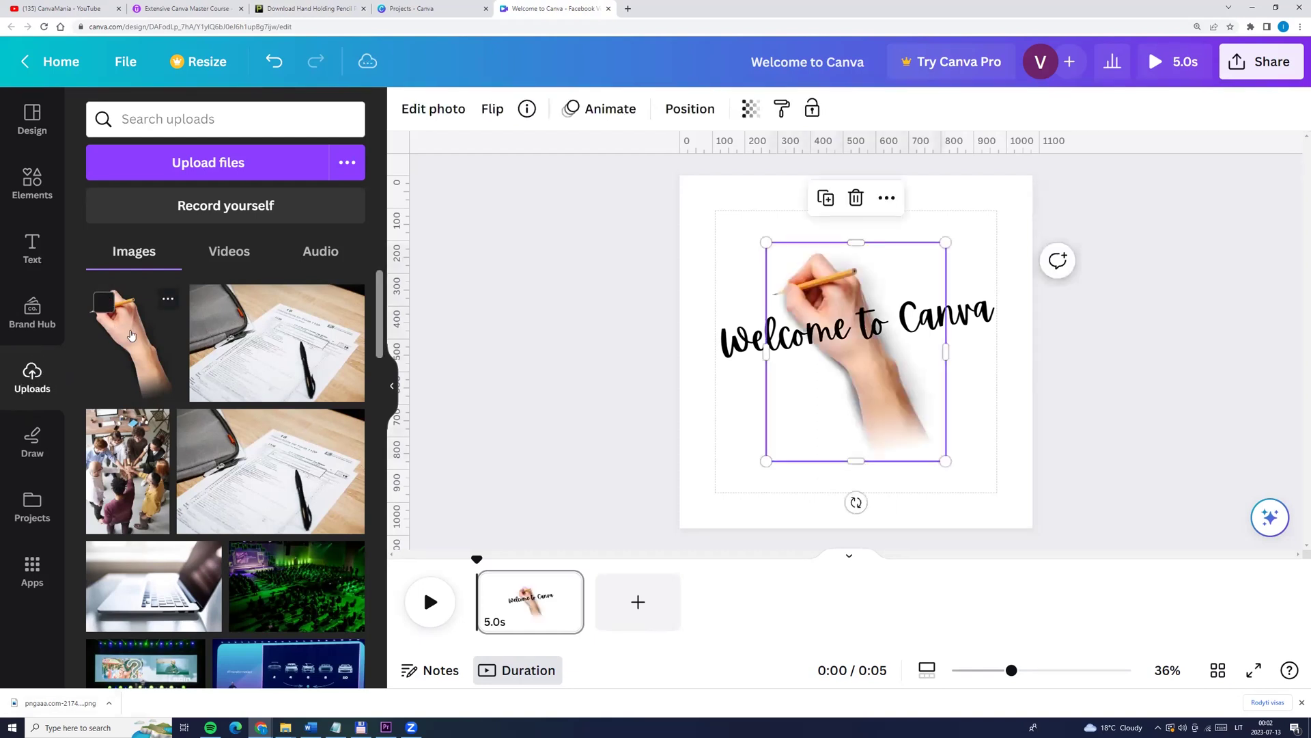
pyautogui.moveTo(881, 389); pyautogui.dragTo(828, 439)
pyautogui.click(512, 421)
pyautogui.click(810, 423)
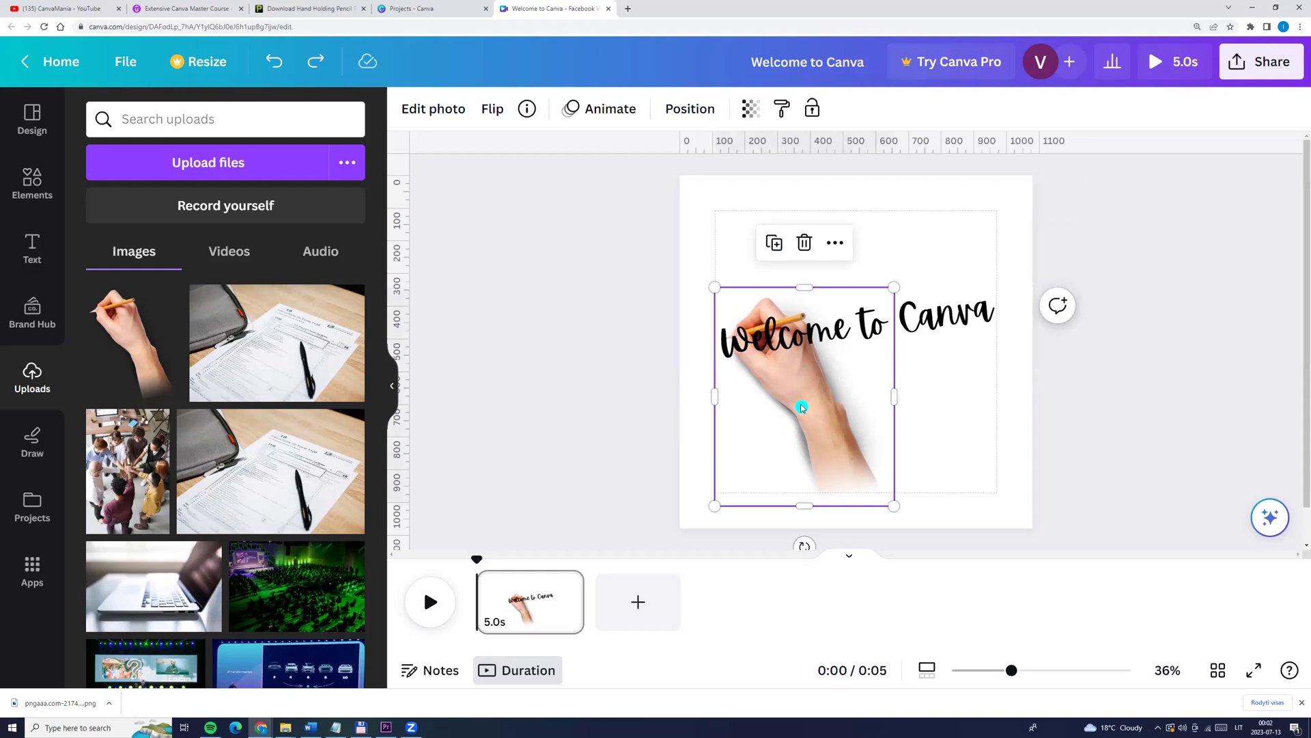
pyautogui.rightClick(802, 408)
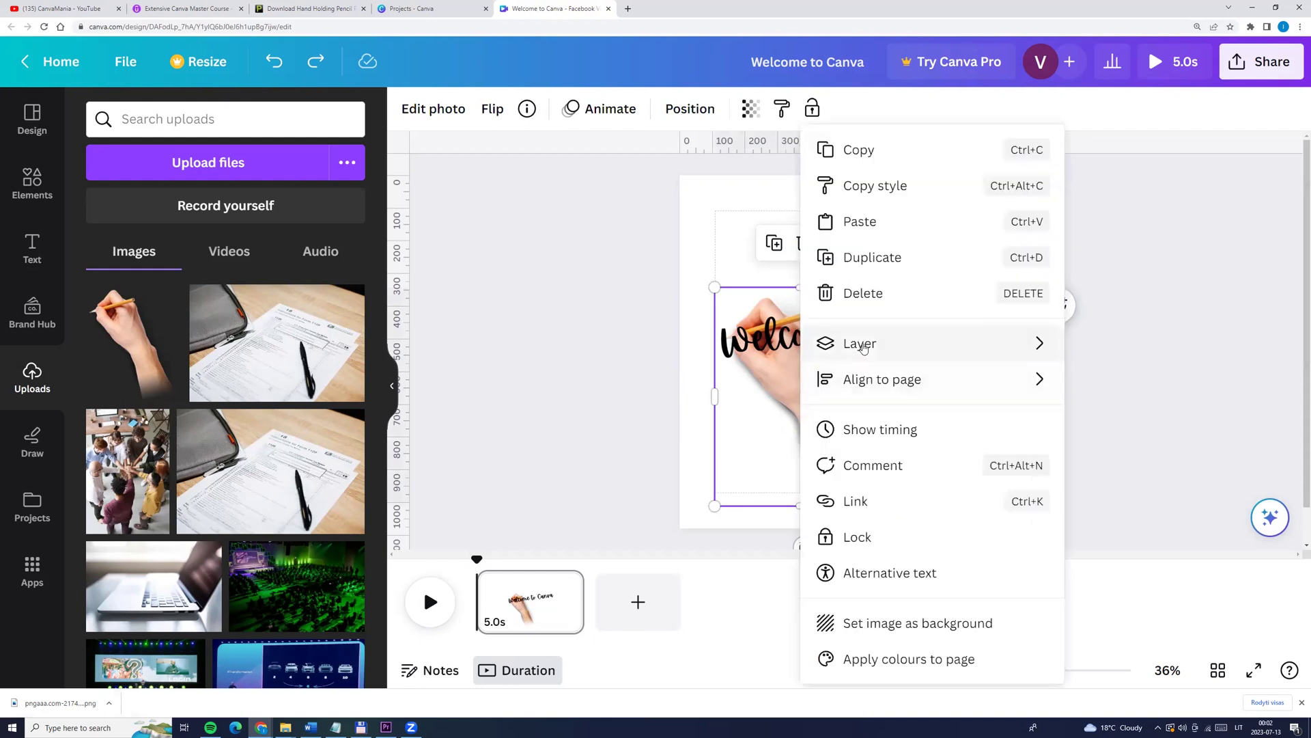
pyautogui.moveTo(864, 346)
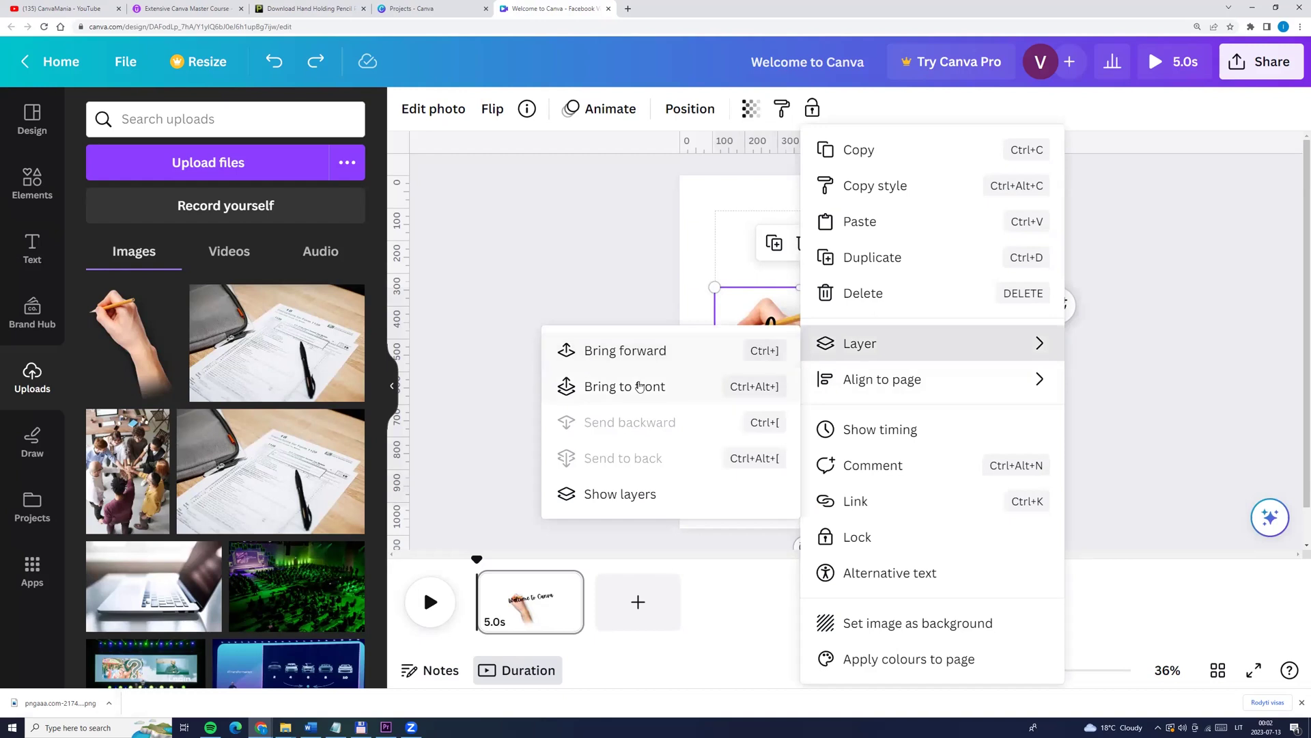
pyautogui.click(594, 390)
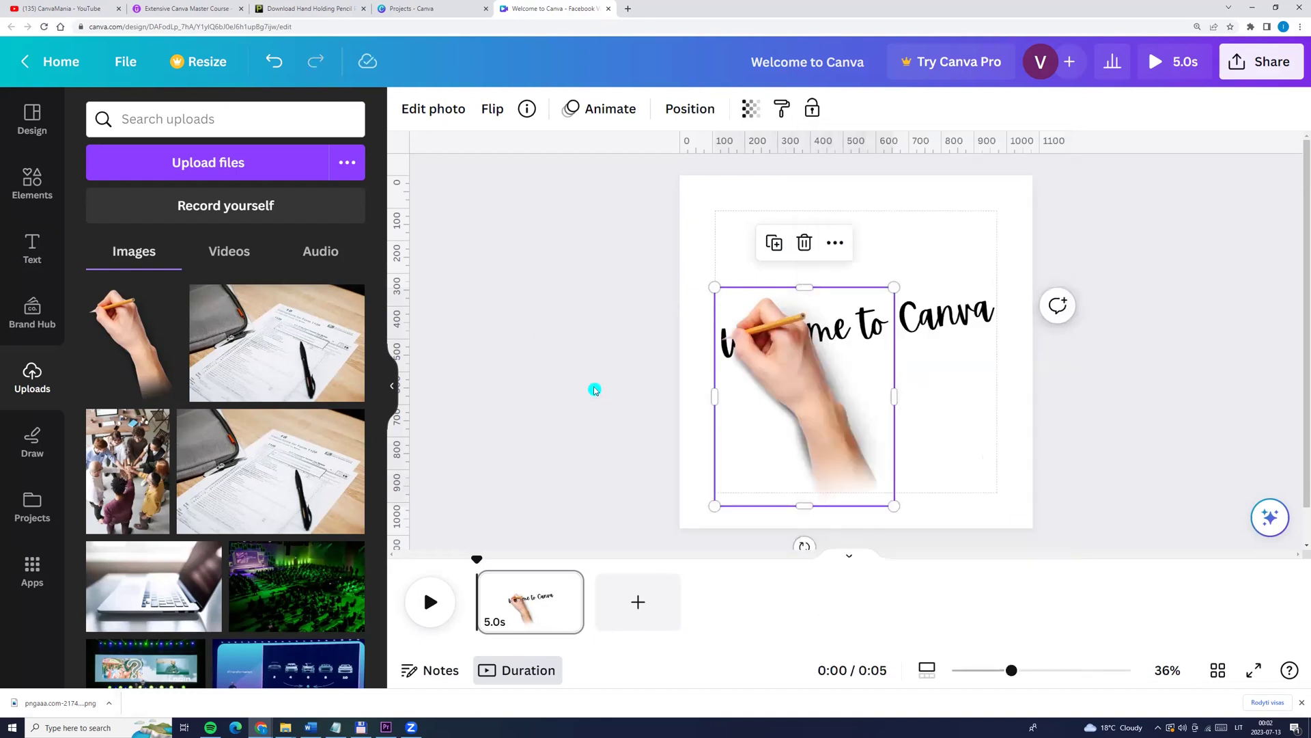
pyautogui.moveTo(821, 415)
pyautogui.mouseDown()
pyautogui.moveTo(809, 411)
pyautogui.moveTo(821, 409)
pyautogui.mouseUp()
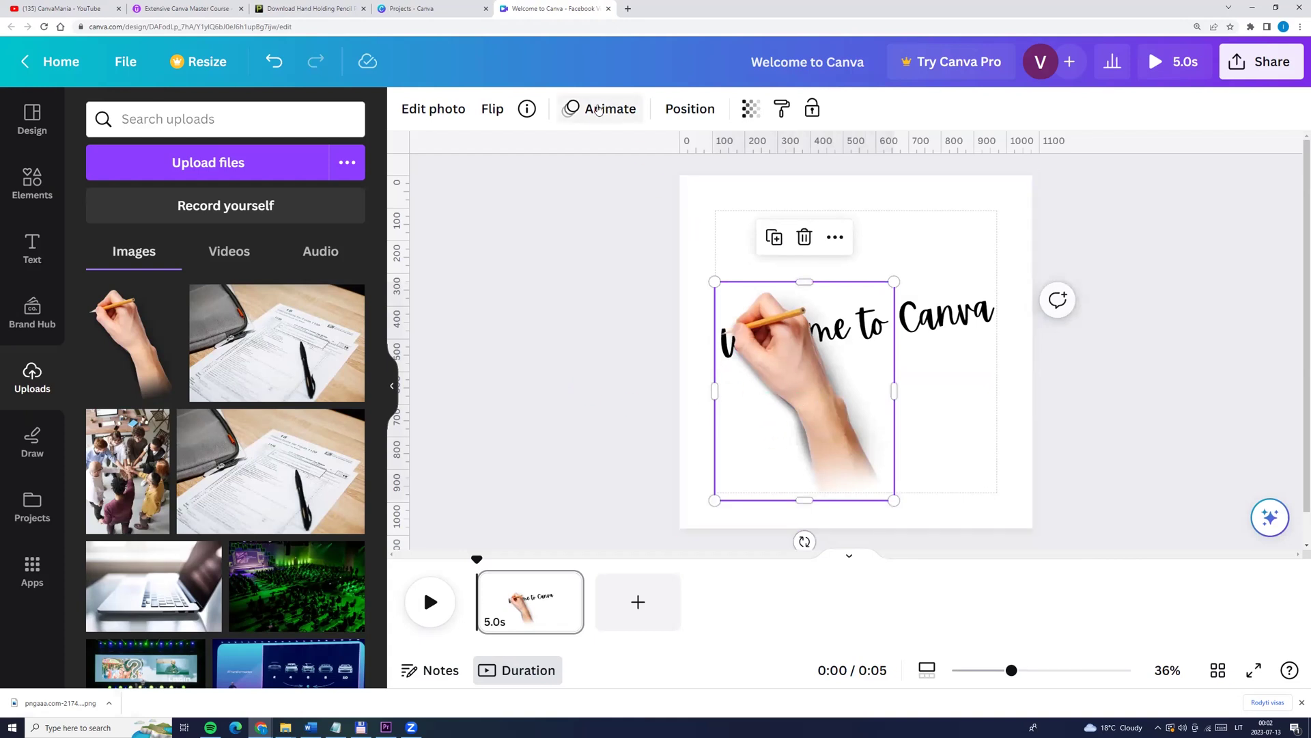
# Step: Record a custom path by dragging the hand rightward across the 'Welcome to Canva' text
pyautogui.click(597, 110)
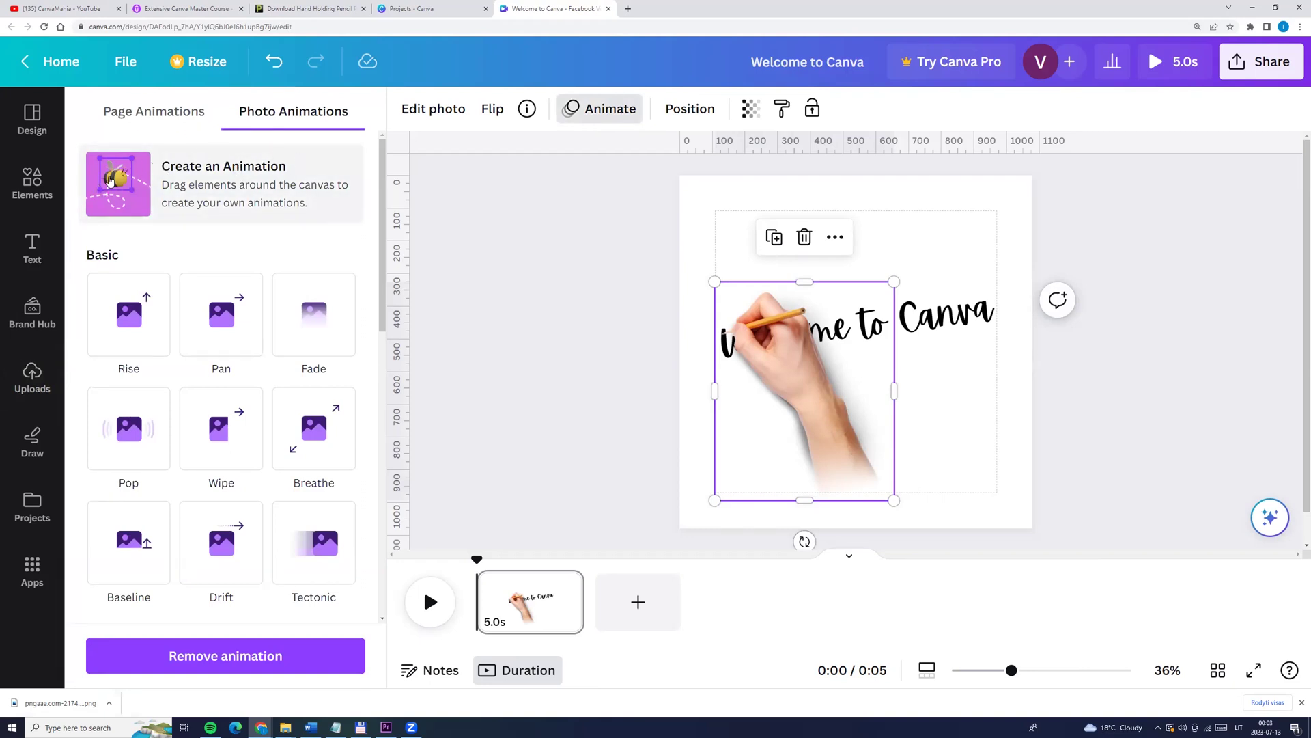
pyautogui.click(130, 176)
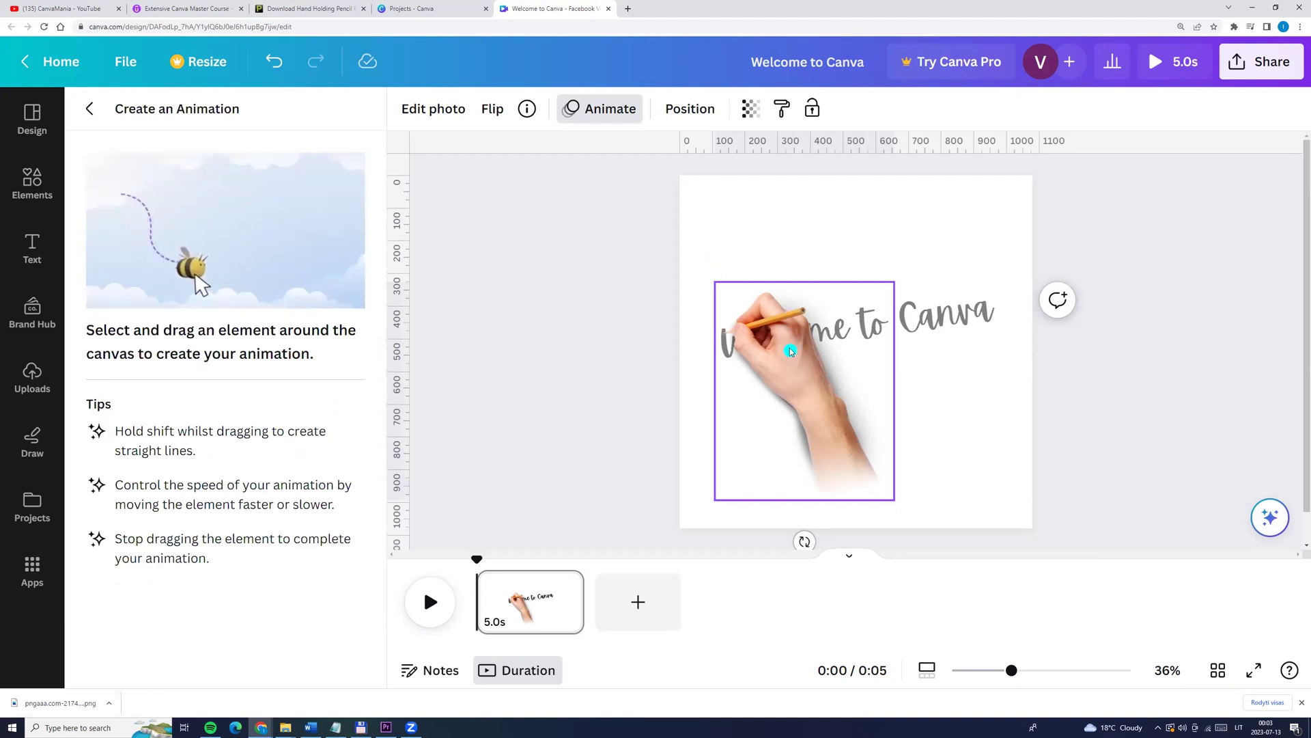
pyautogui.moveTo(789, 359)
pyautogui.mouseDown()
pyautogui.moveTo(791, 391)
pyautogui.moveTo(826, 358)
pyautogui.mouseUp()
pyautogui.moveTo(841, 350)
pyautogui.mouseDown()
pyautogui.moveTo(980, 338)
pyautogui.moveTo(965, 351)
pyautogui.moveTo(991, 334)
pyautogui.moveTo(1072, 338)
pyautogui.mouseUp()
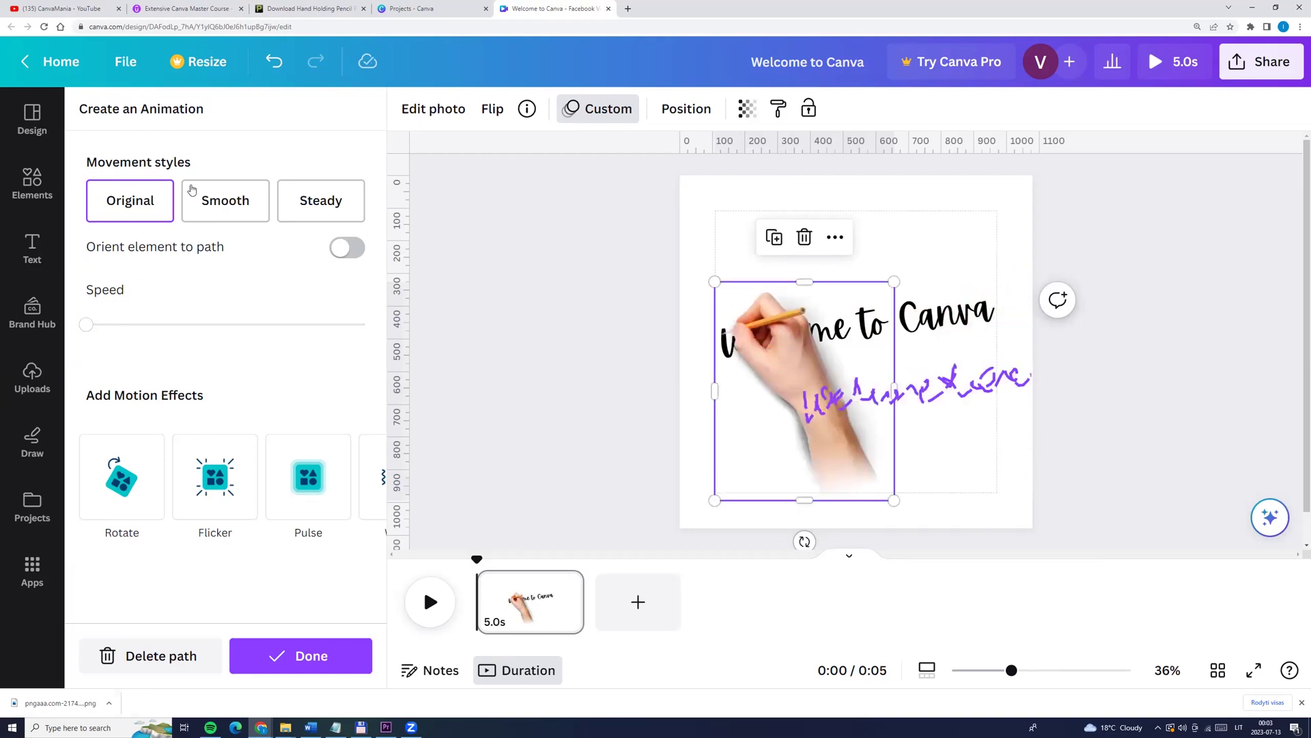
# Step: Keep Original movement at about midway speed, finish the path, and preview the animation
pyautogui.click(129, 173)
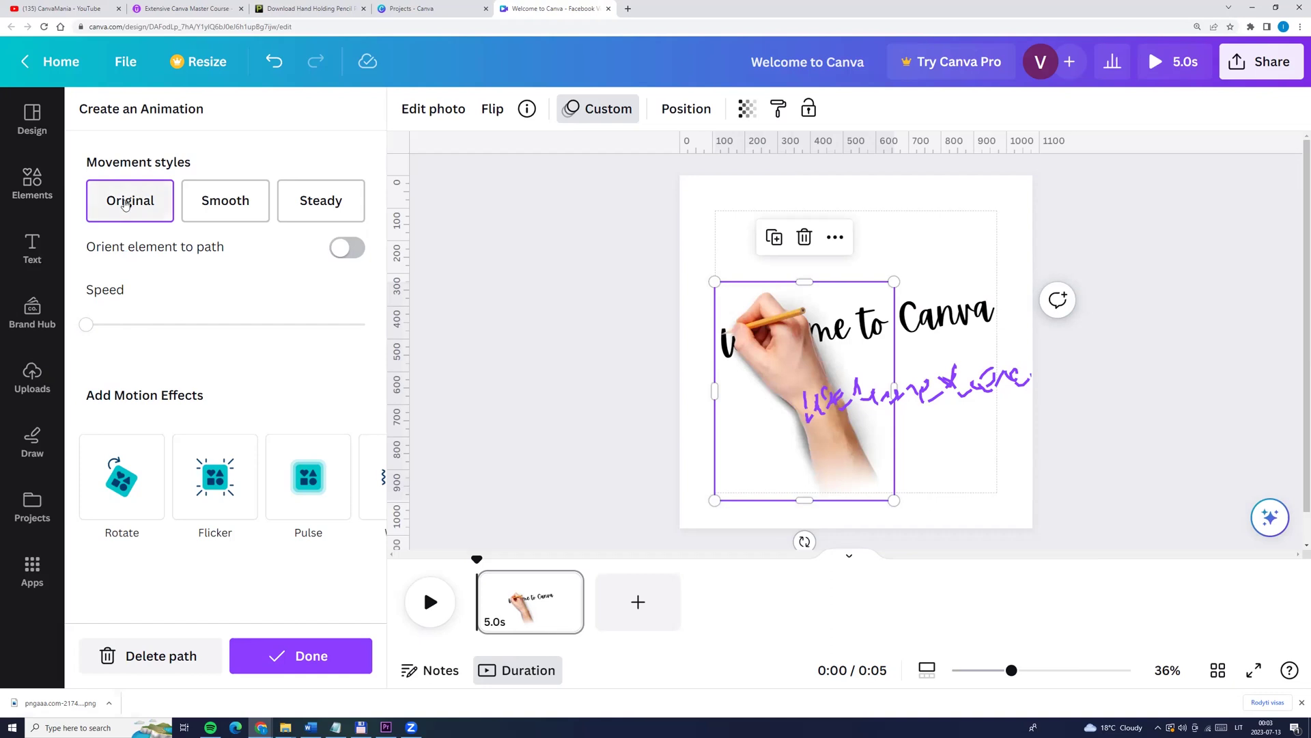
pyautogui.click(130, 198)
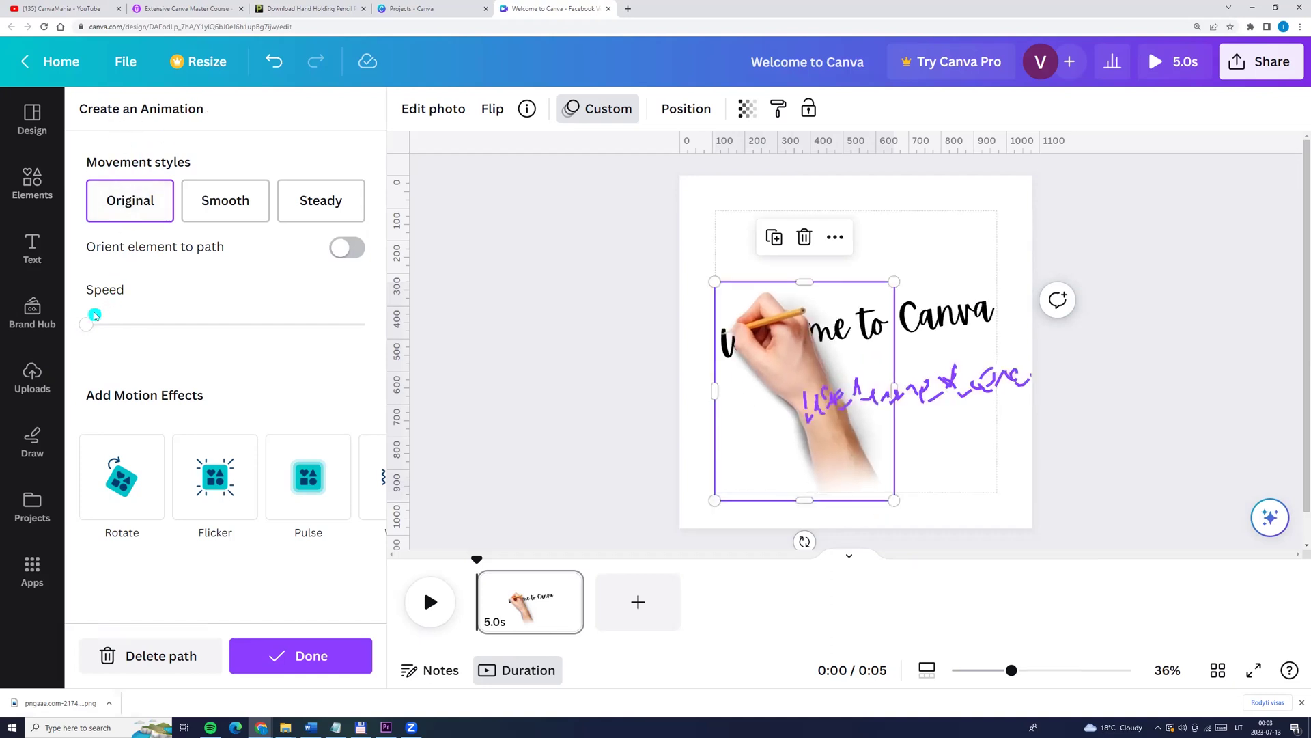
pyautogui.moveTo(351, 311); pyautogui.dragTo(356, 311)
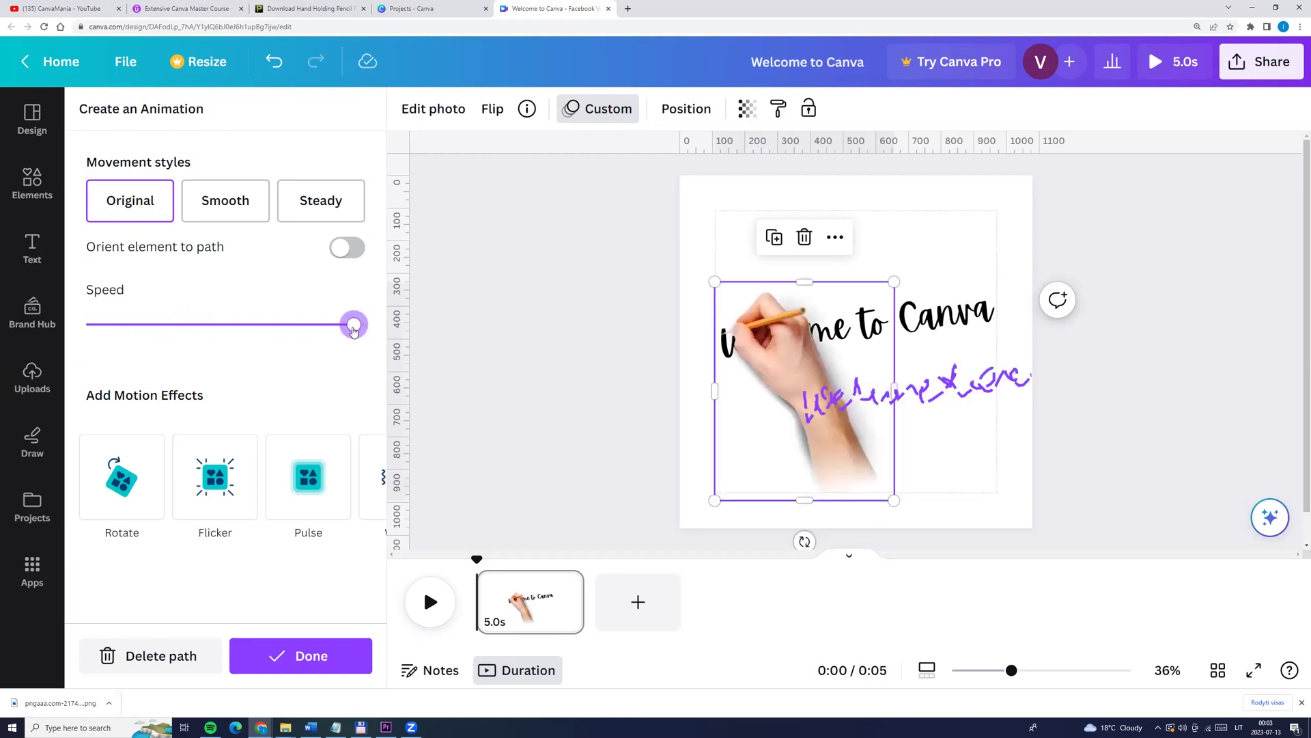
pyautogui.moveTo(355, 330); pyautogui.dragTo(182, 329)
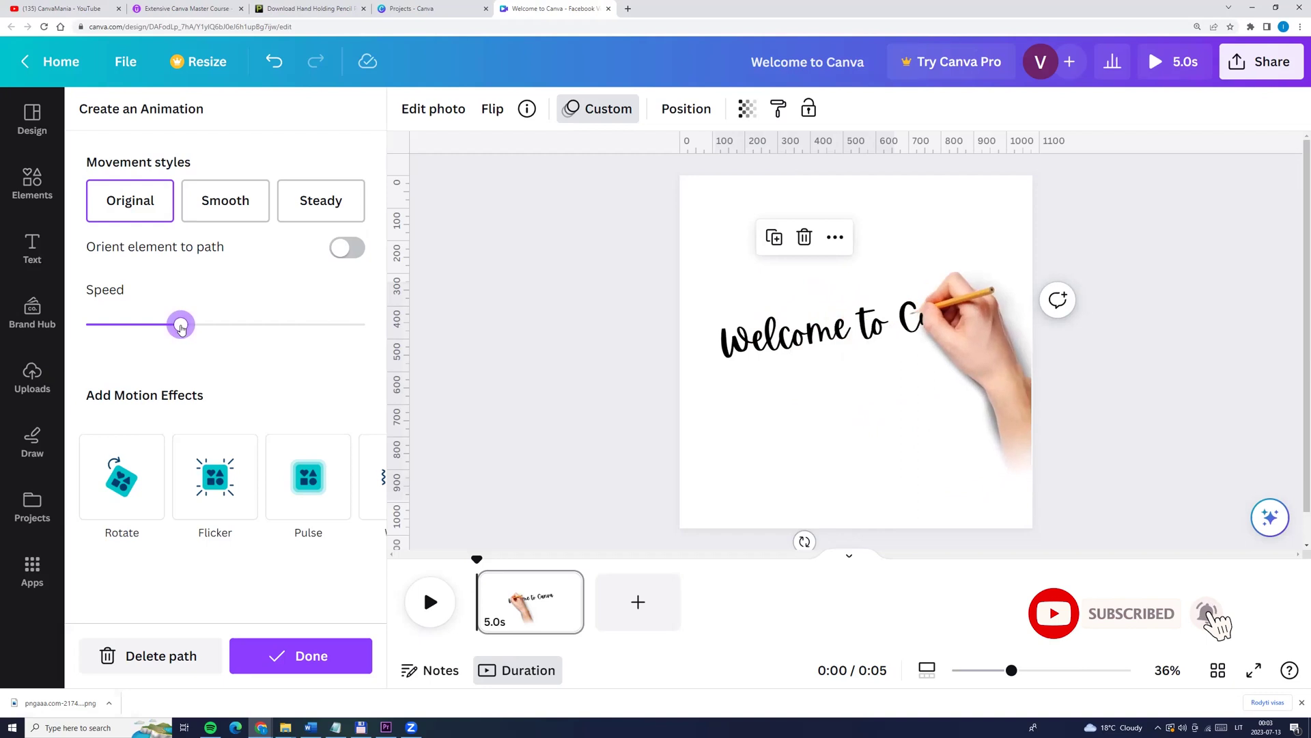
pyautogui.moveTo(207, 326); pyautogui.dragTo(221, 328)
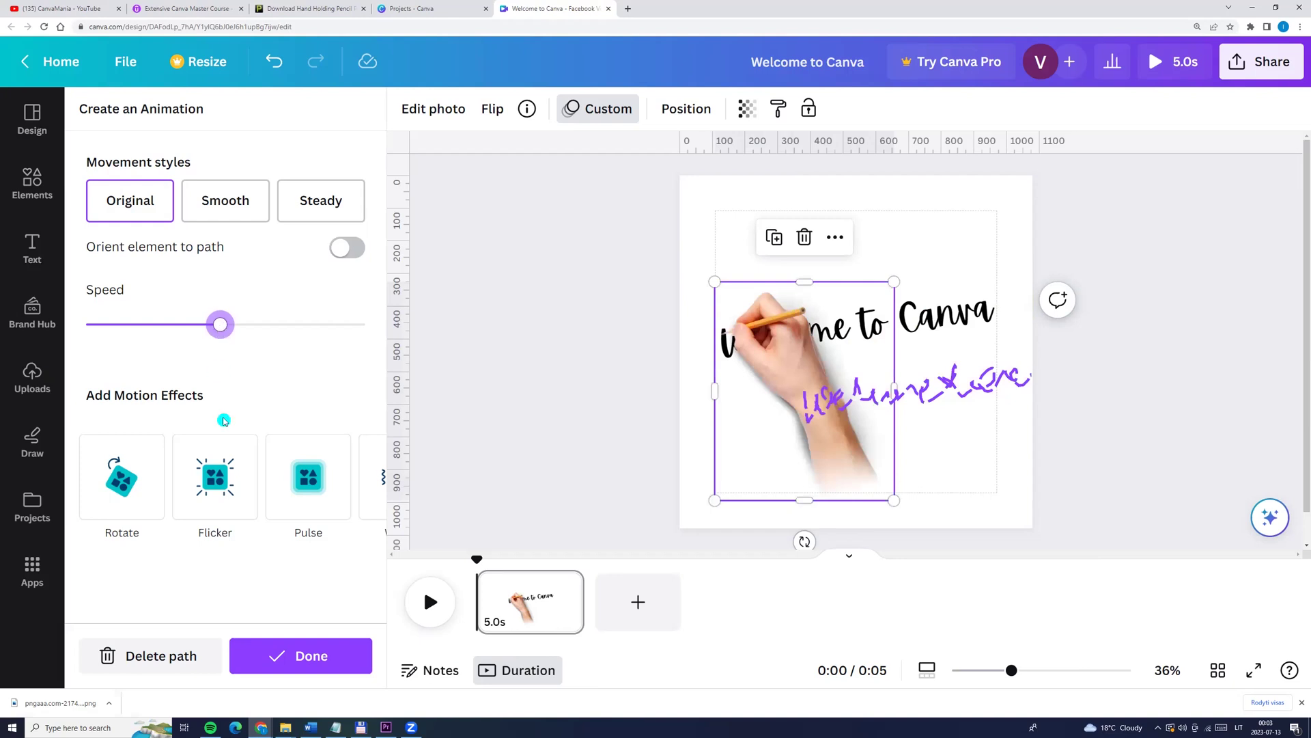
pyautogui.click(268, 656)
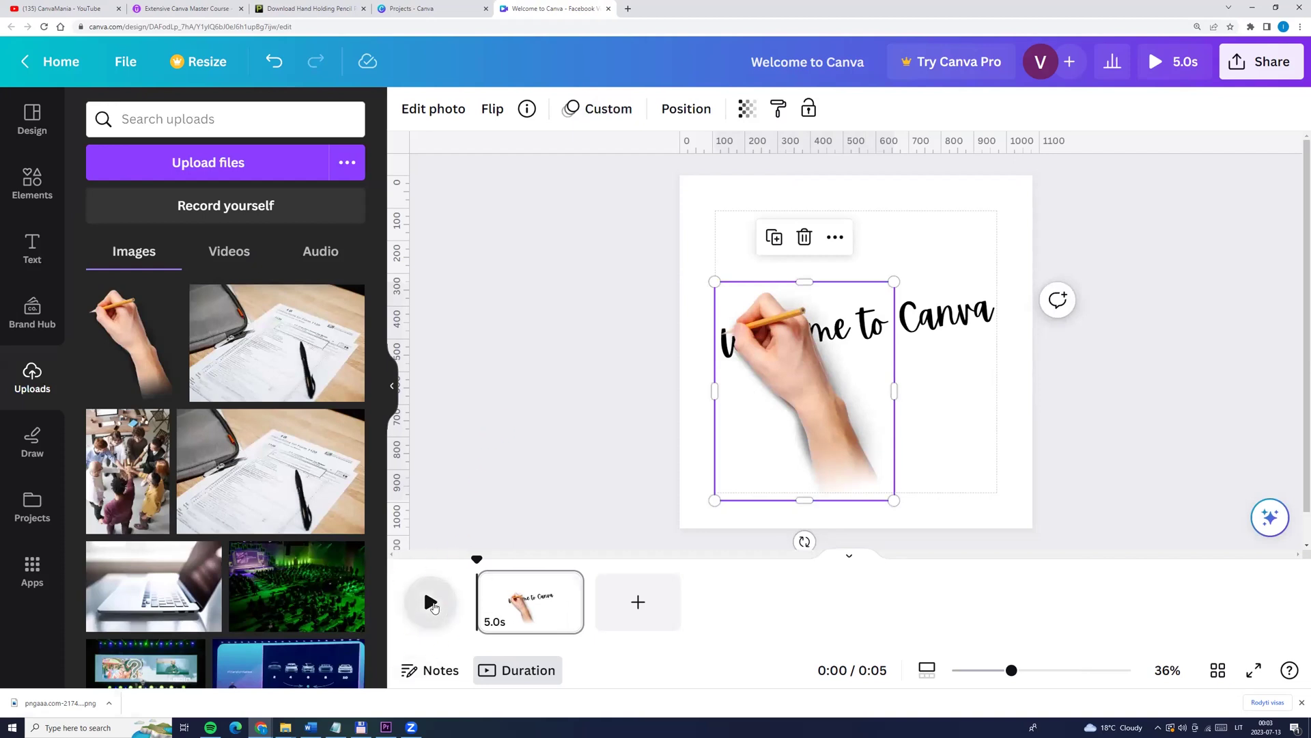
pyautogui.click(431, 605)
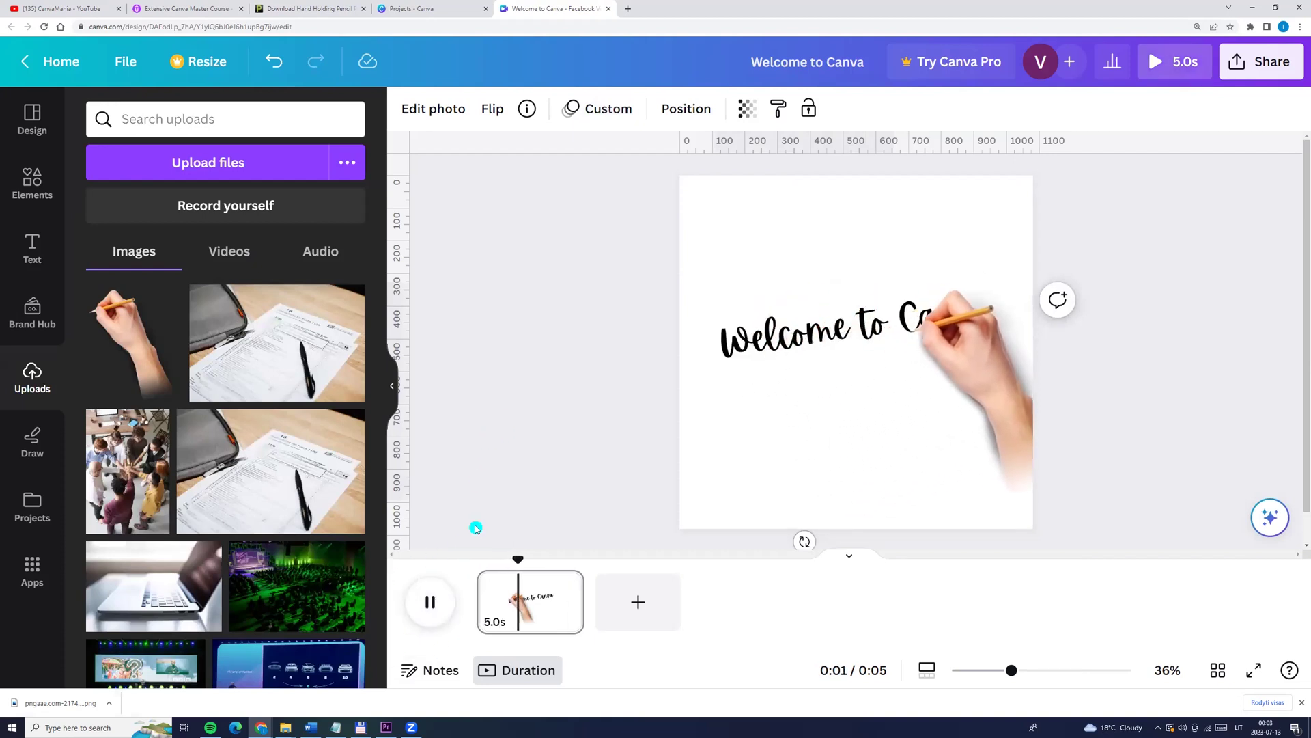